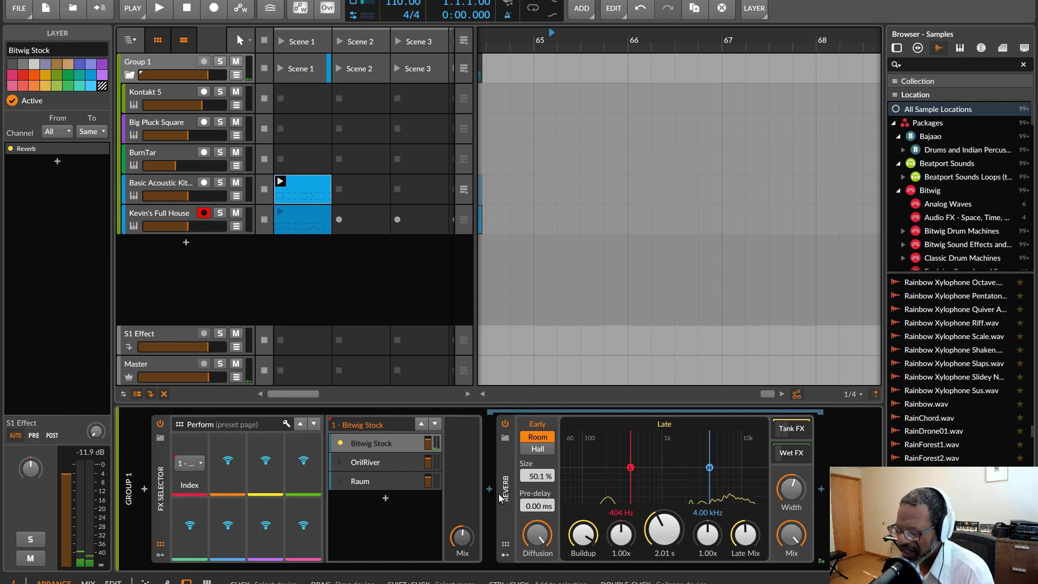
Briefly bypass the stock Reverb device, then switch it back on
left_click(505, 424)
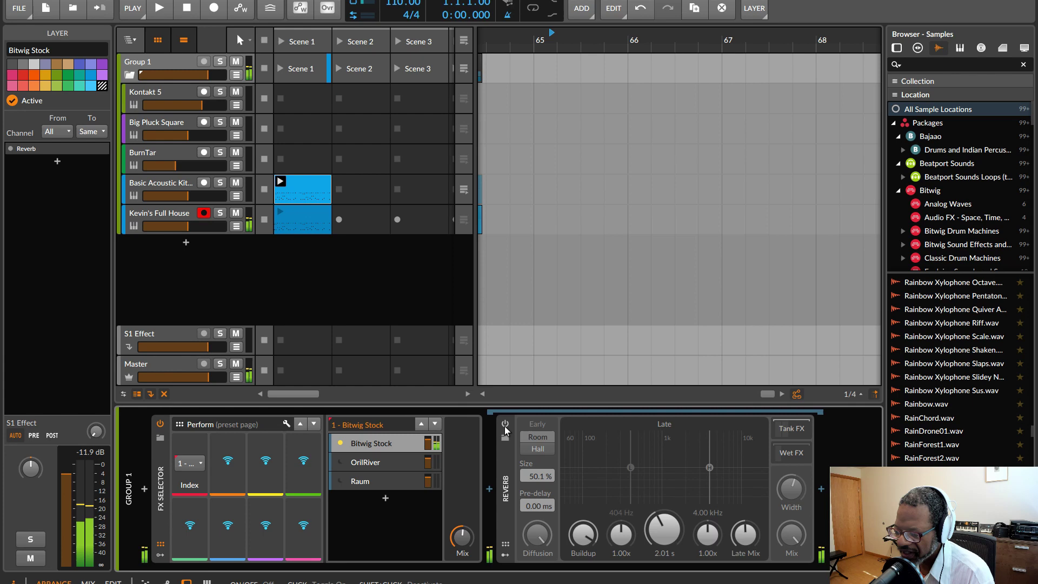
left_click(504, 425)
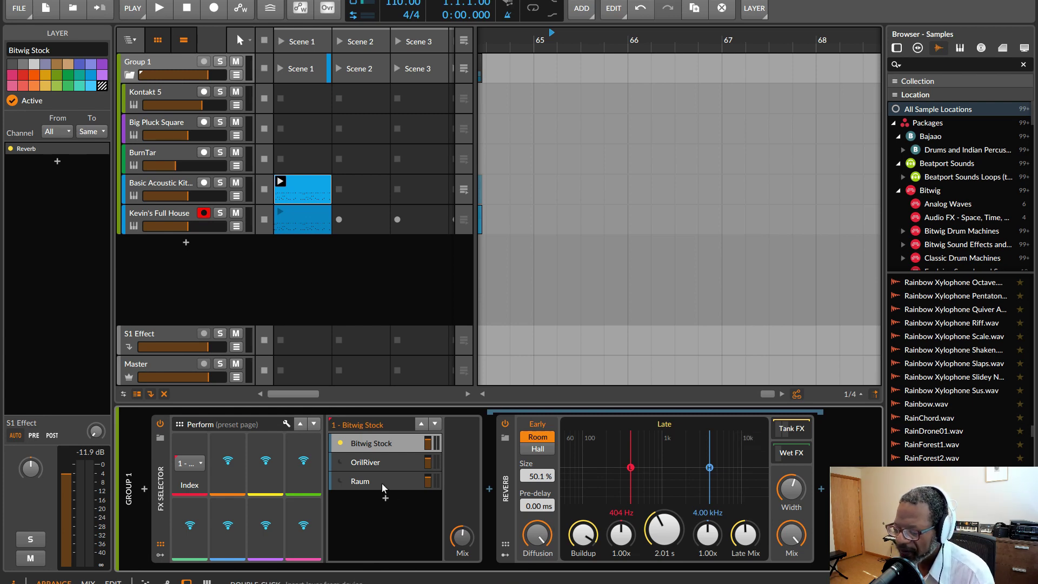
Open the OrilRiver plugin window, audition its layer, then make Bitwig Stock active again
left_click(365, 462)
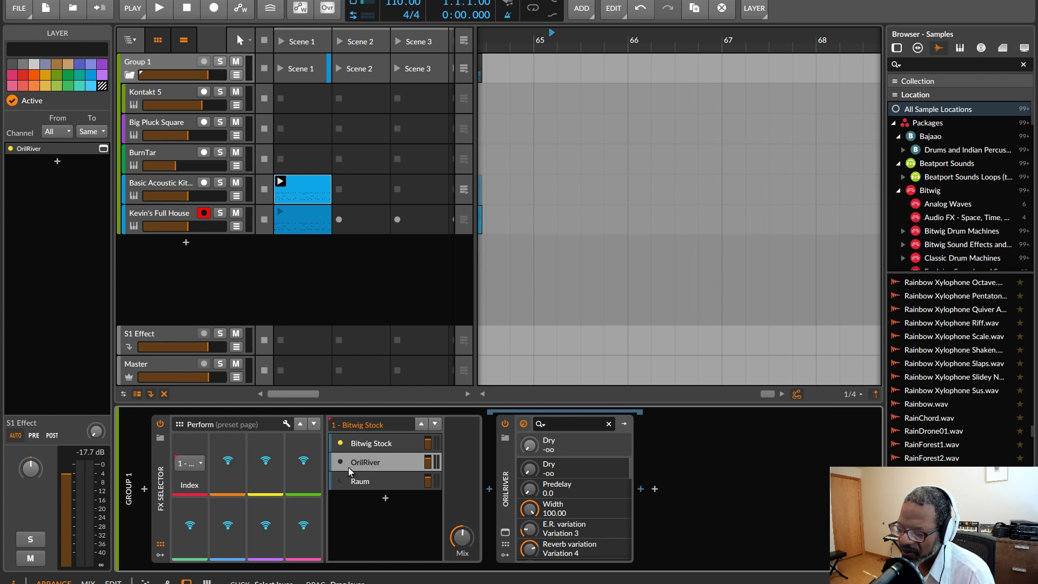
left_click(505, 532)
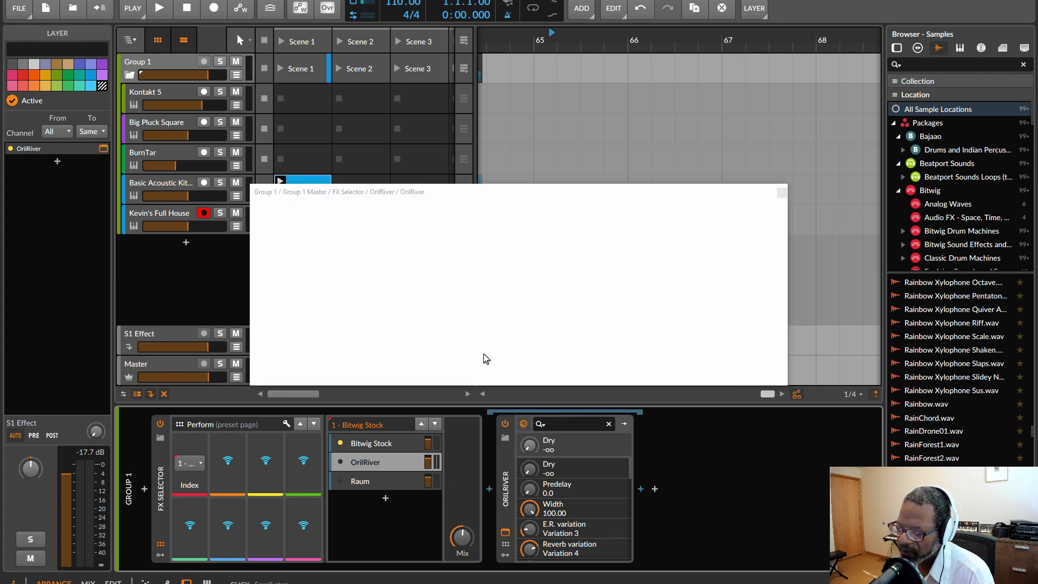
left_click(340, 461)
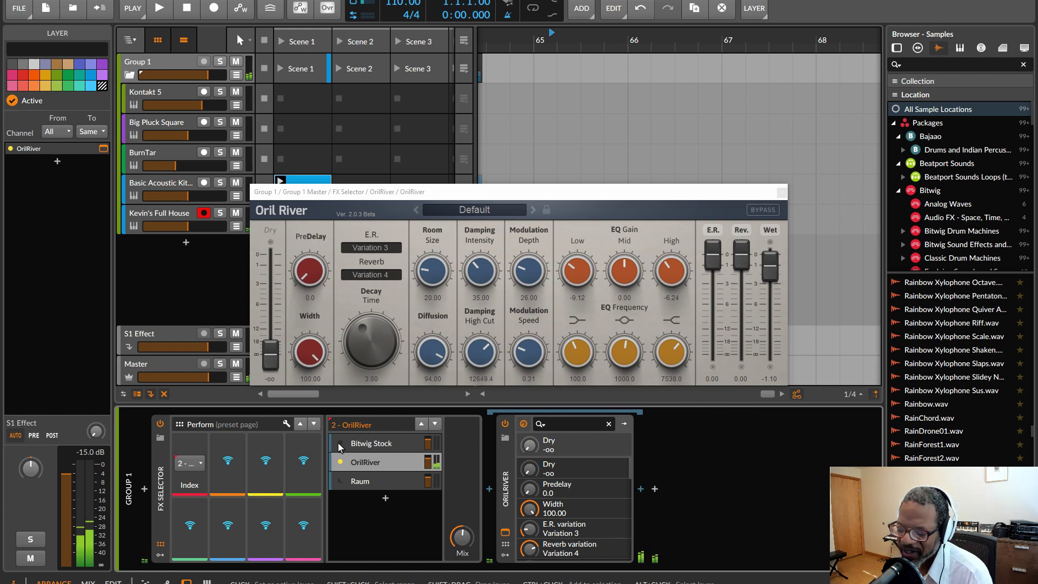
left_click(338, 442)
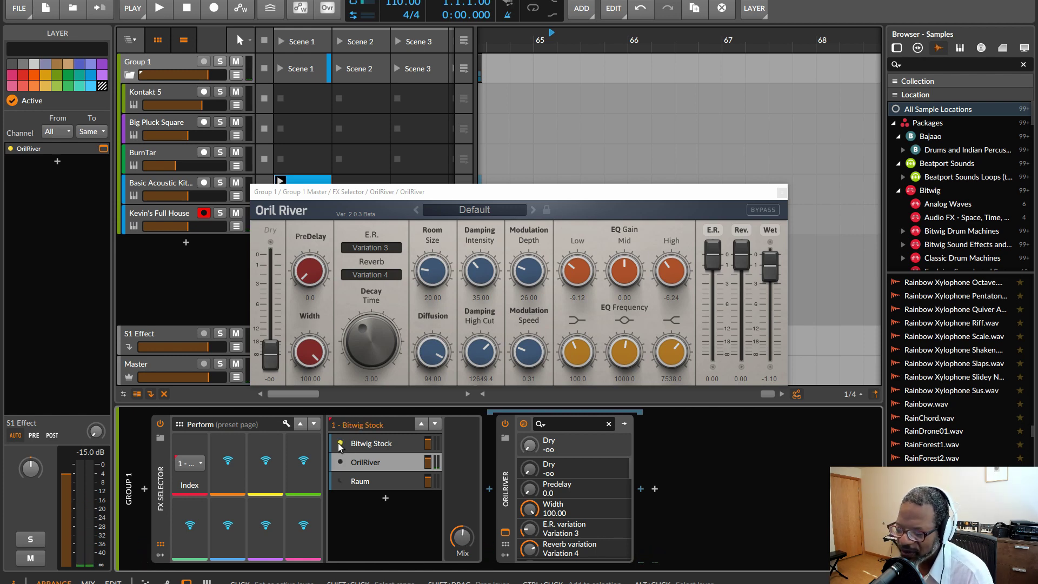
Audition Raum and open its plugin window, then reactivate and show the Bitwig Stock layer
left_click(339, 481)
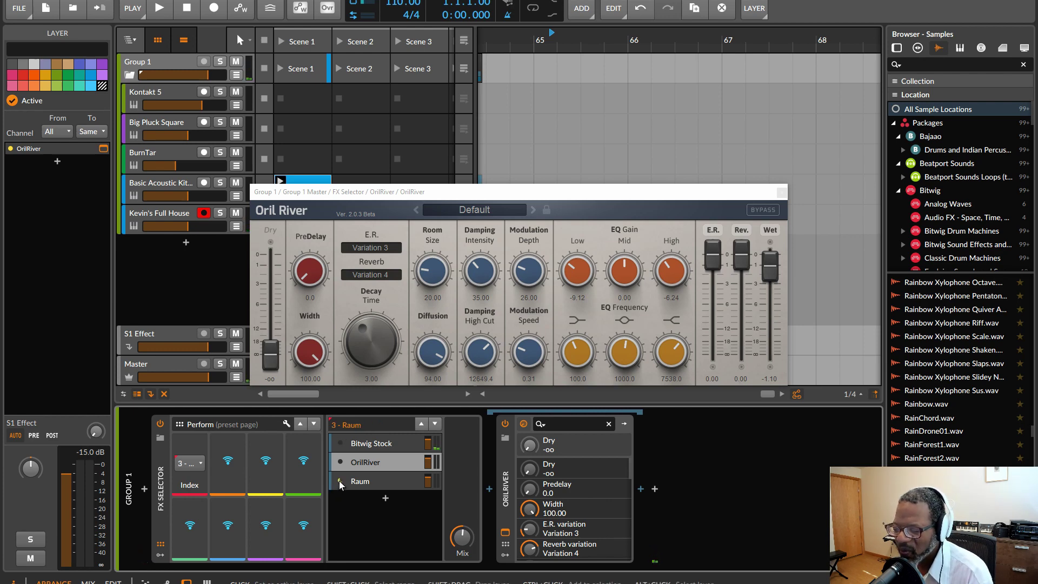
left_click(371, 483)
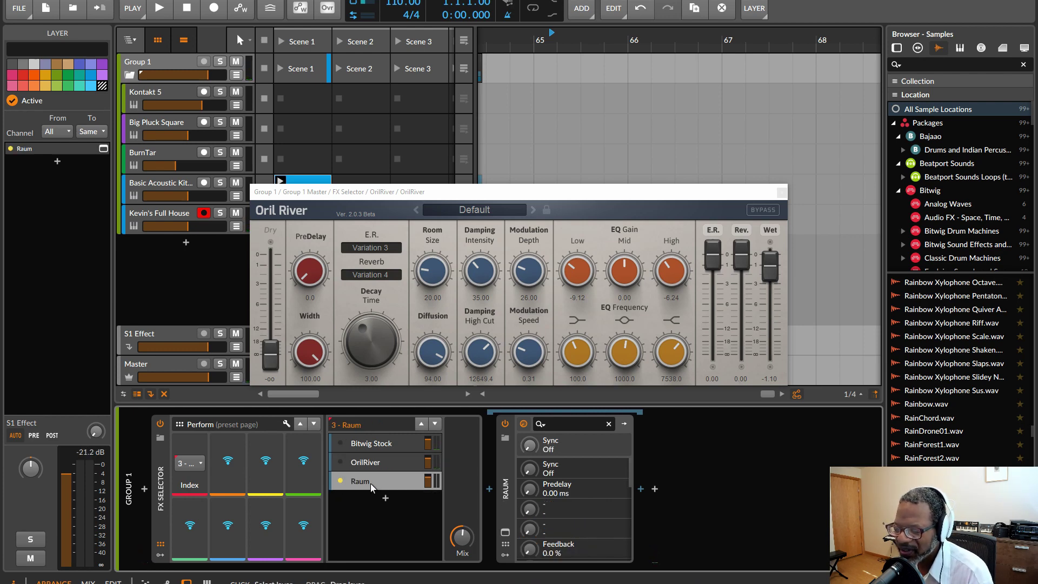
left_click(506, 533)
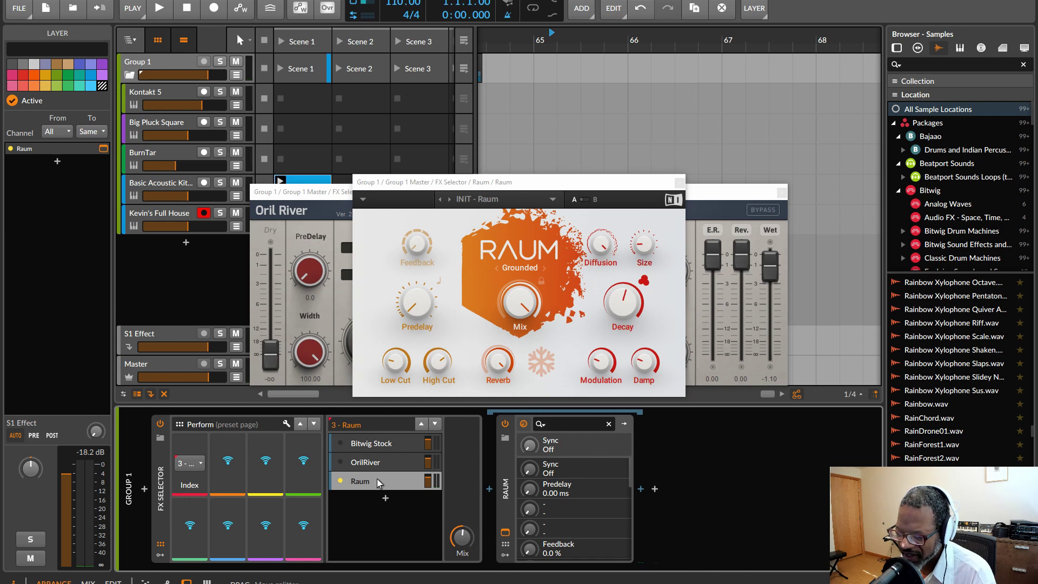
left_click(340, 444)
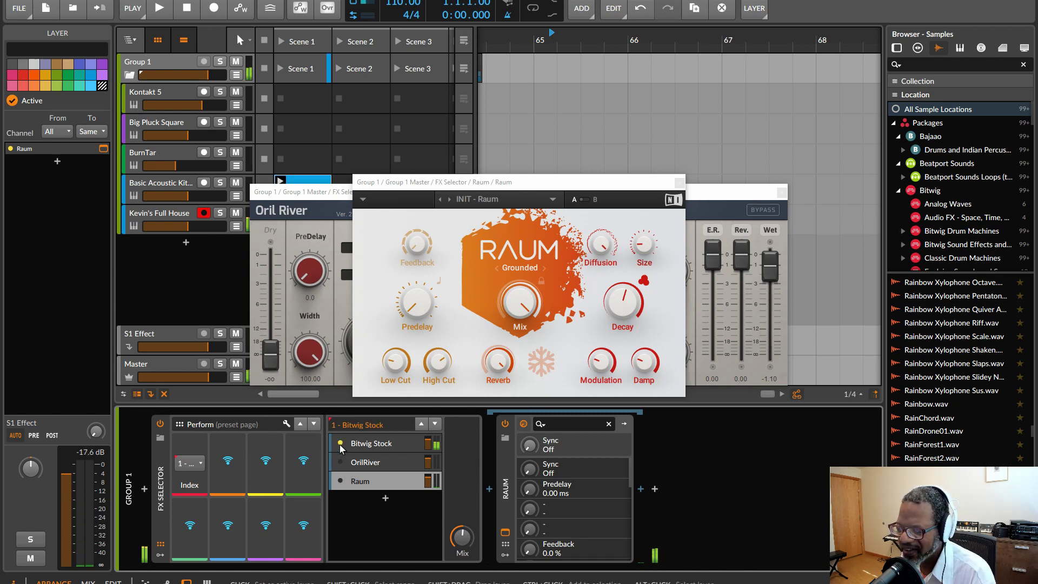
left_click(389, 442)
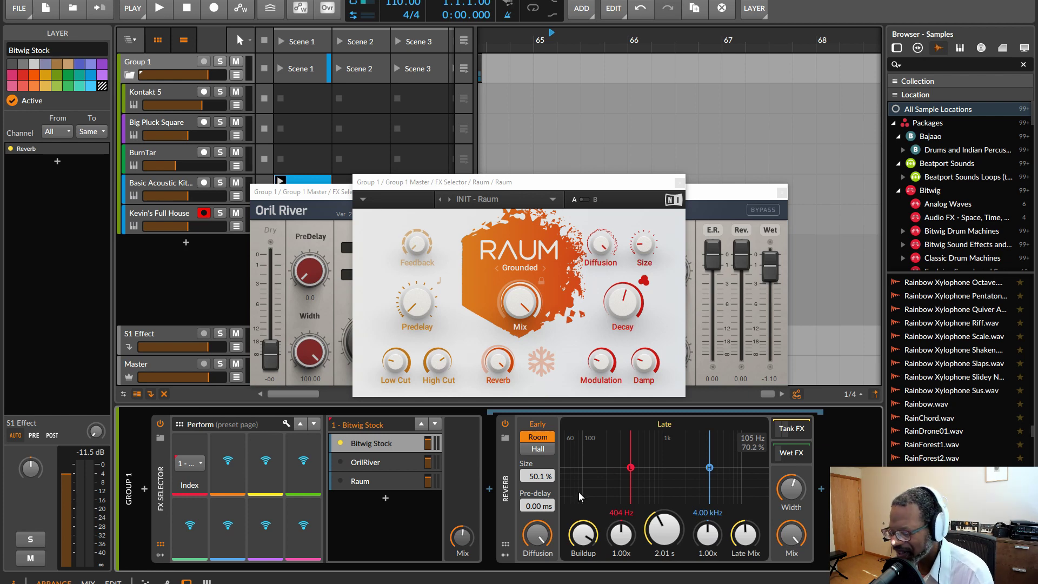
Expand the Reverb's Tank FX chain of Chorus and EQ-5 and enable Sound Better
left_click(506, 554)
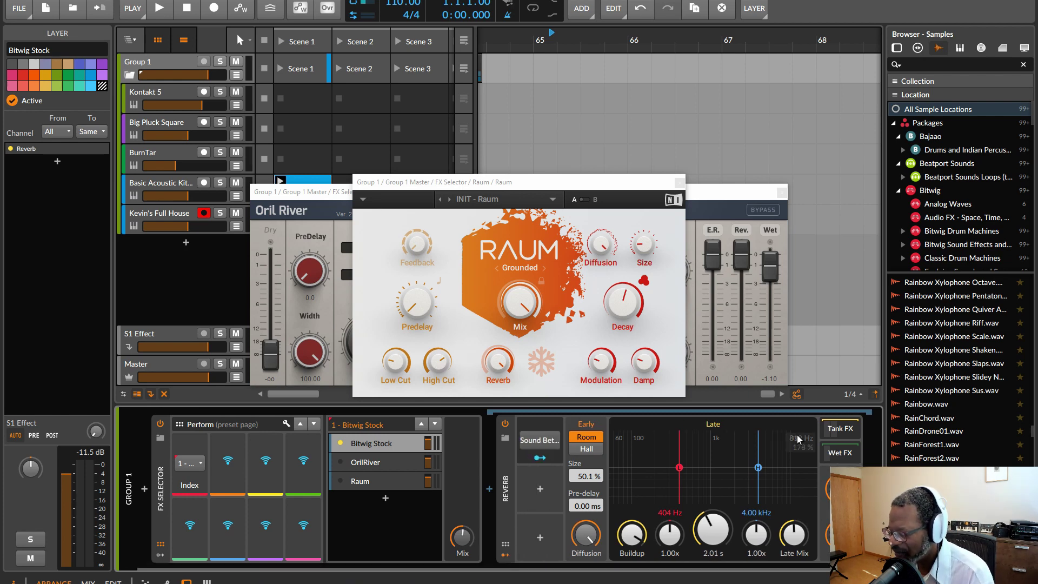
left_click(841, 429)
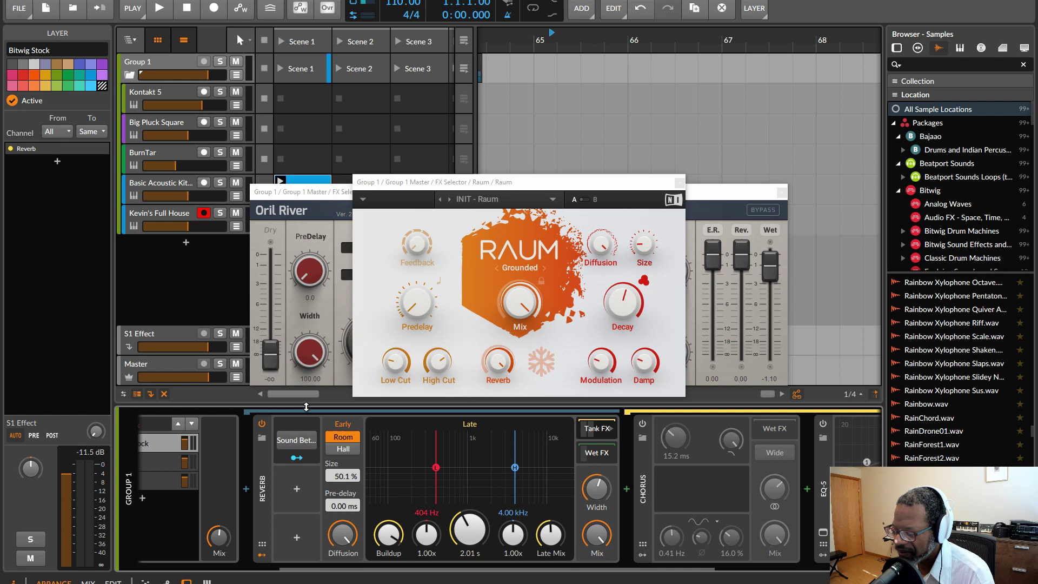
left_click(284, 439)
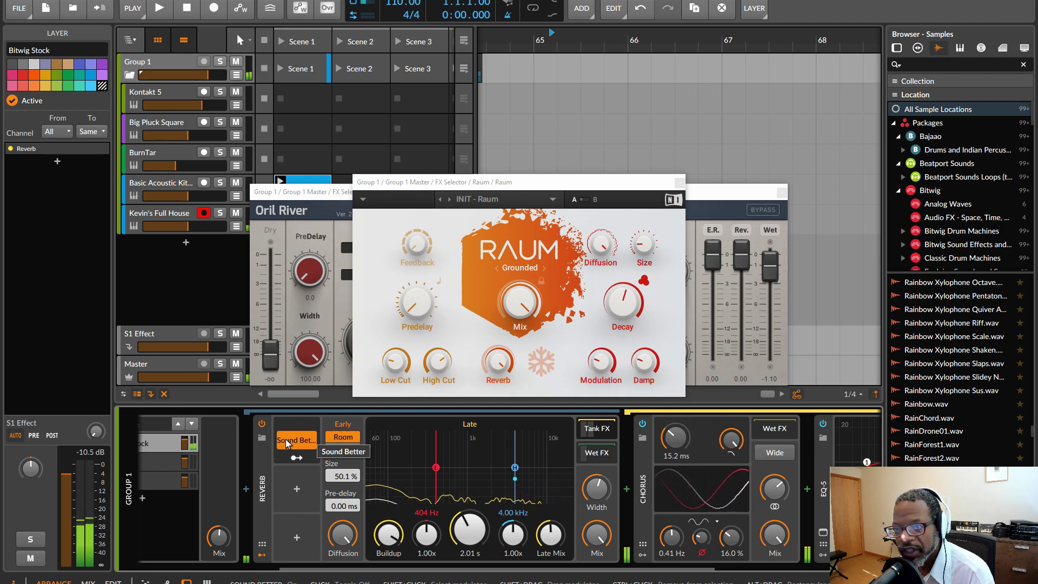
scroll(286, 444, "left", 3)
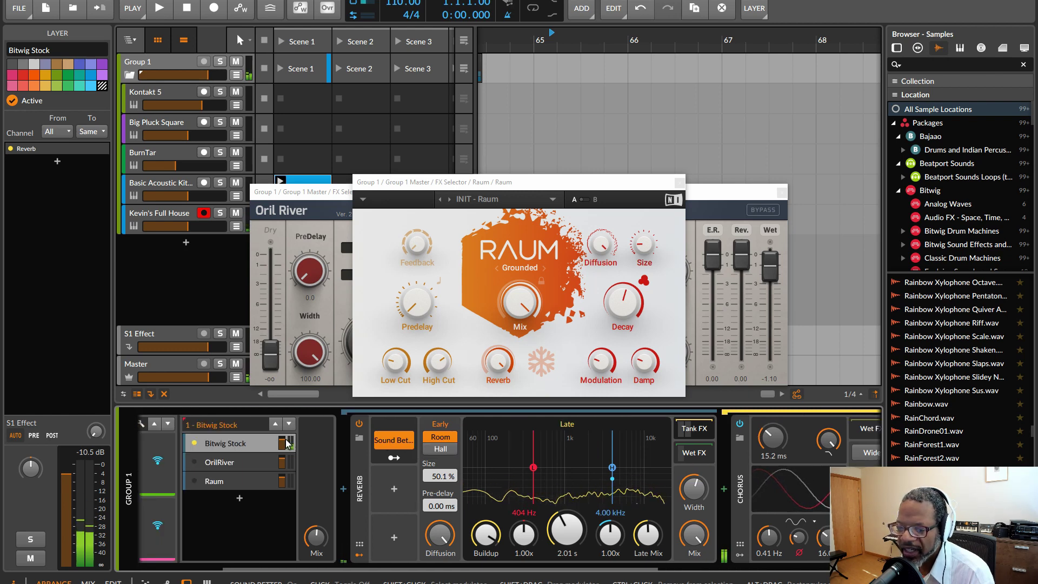
left_click(243, 464)
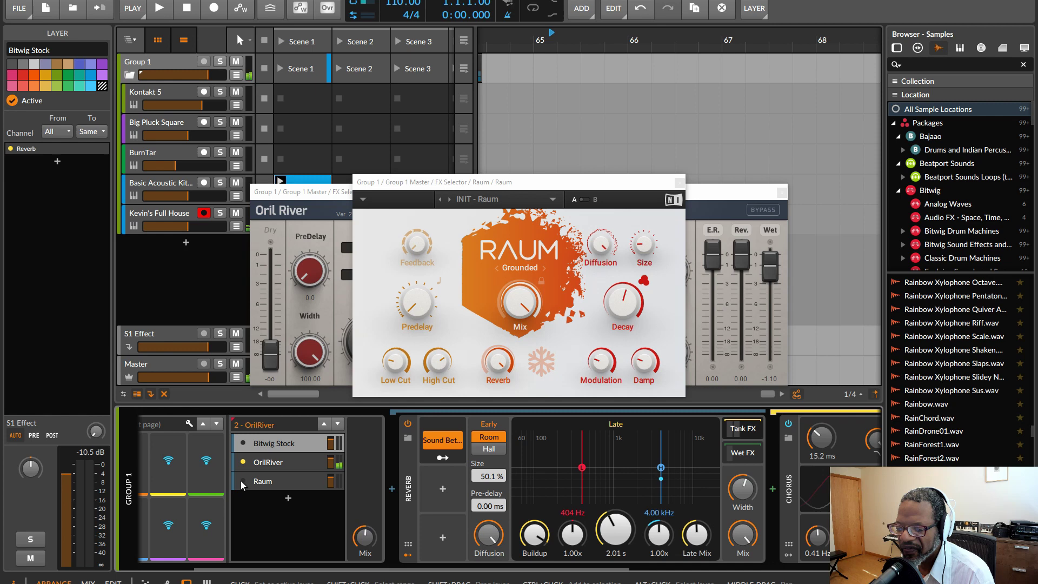
left_click(243, 482)
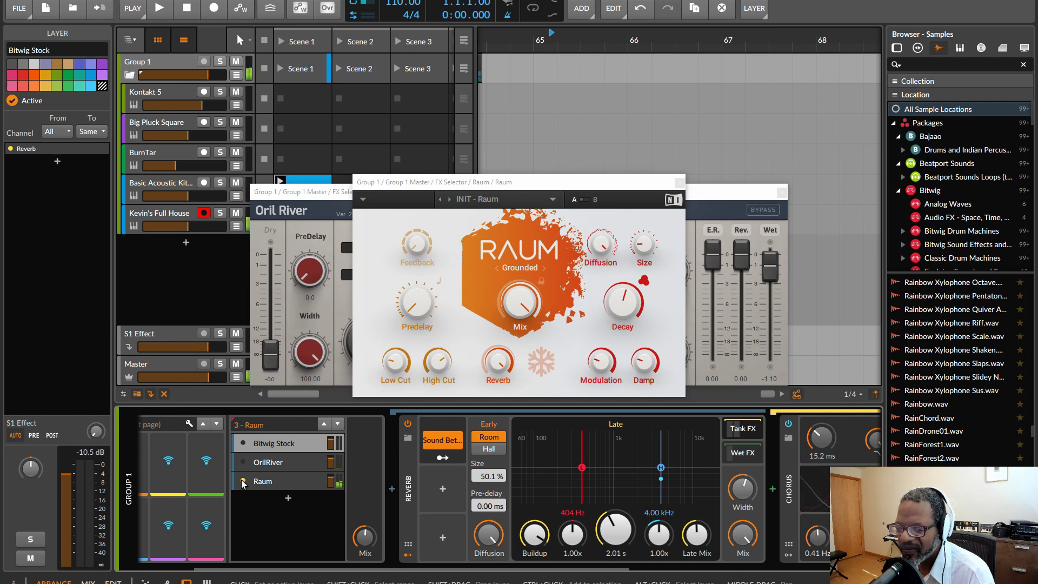
left_click(245, 444)
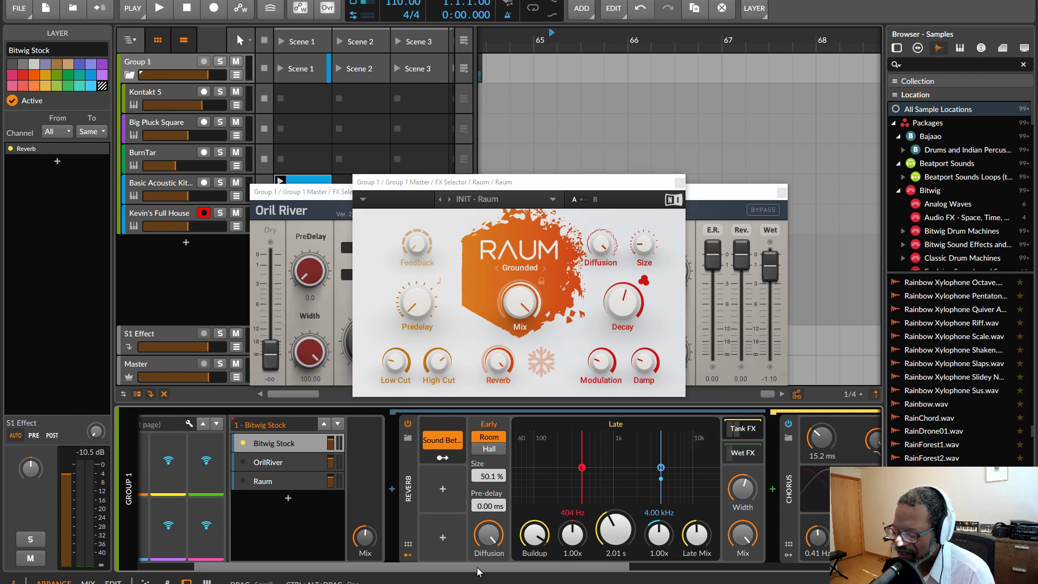
Delete the Chorus from the Reverb's Sound Better tank chain
left_click_drag(481, 572, 605, 569)
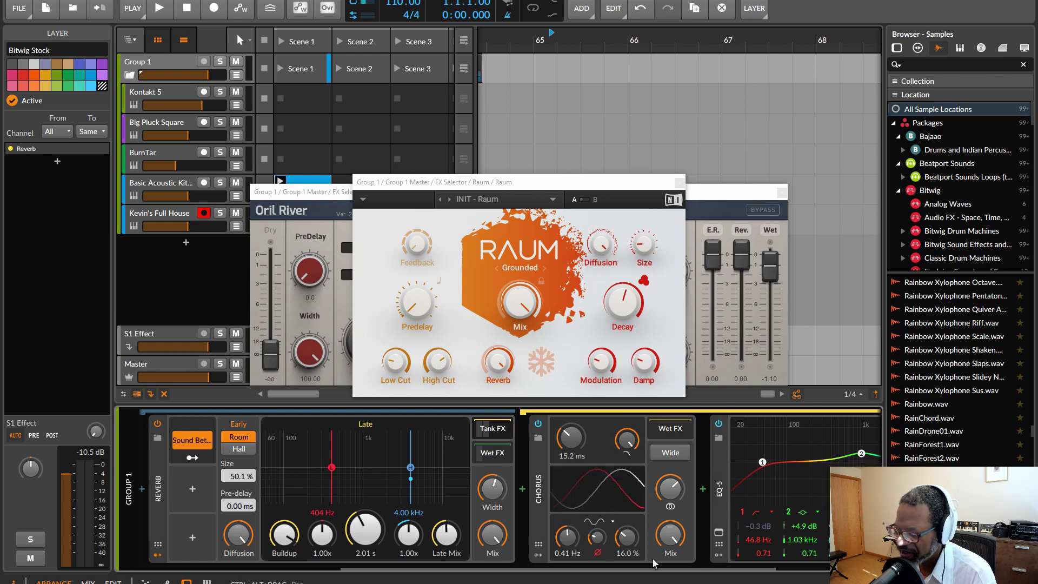
left_click_drag(643, 569, 757, 580)
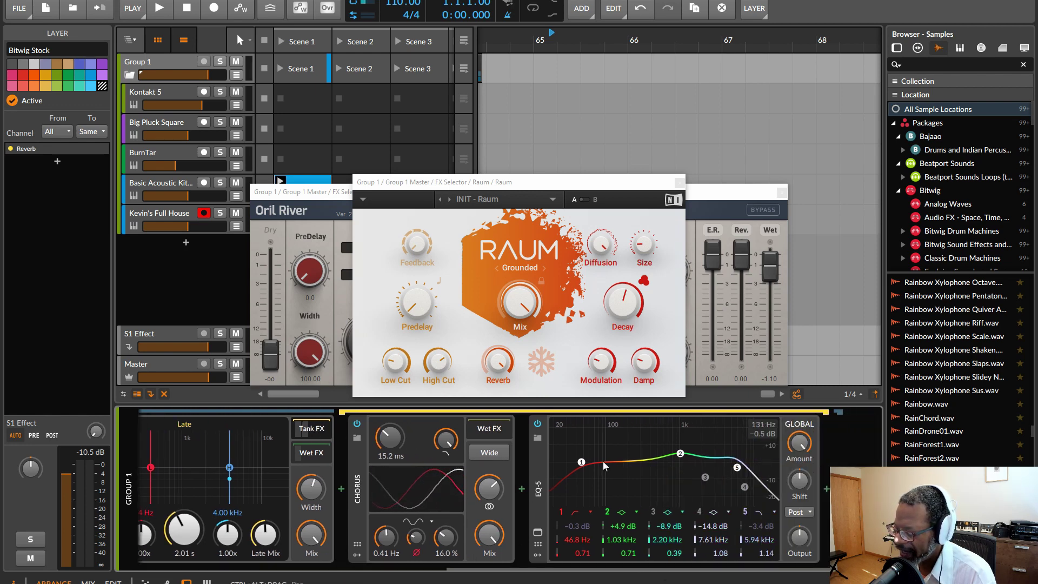
left_click_drag(605, 569, 535, 569)
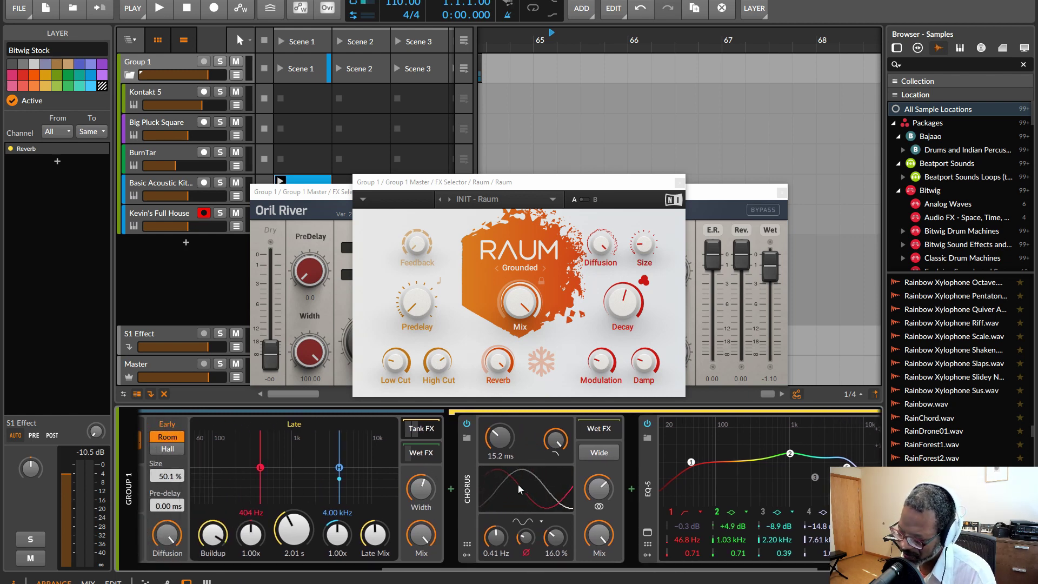
key("Delete")
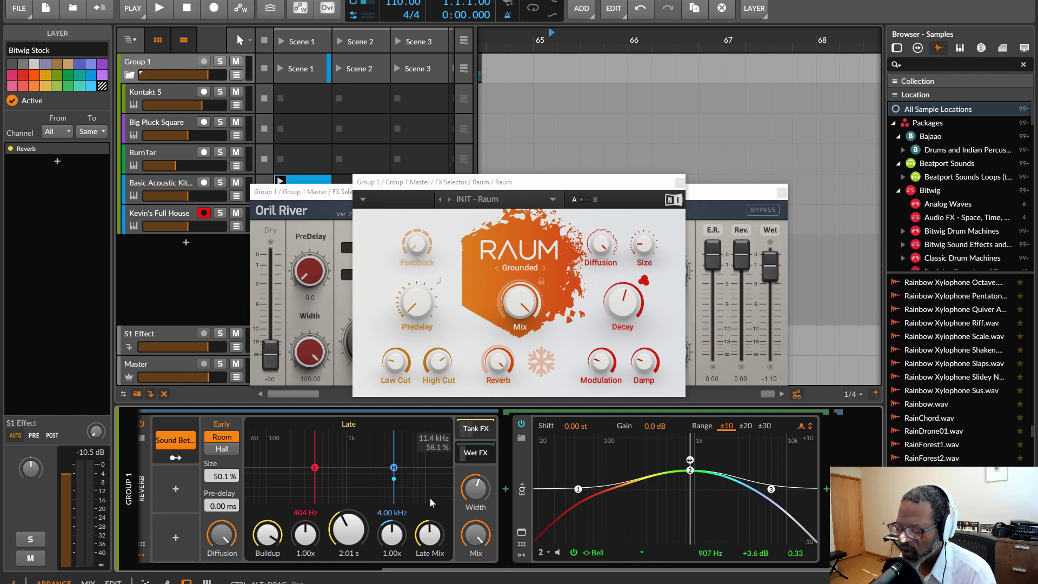
Toggle Sound Better off and back on to compare the EQ-only tank
left_click(183, 446)
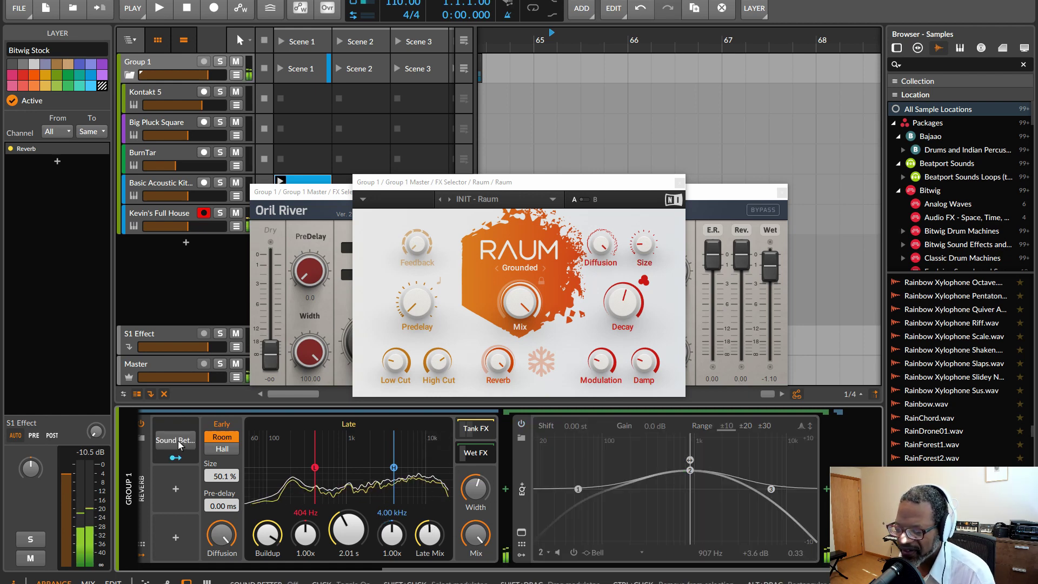
left_click(179, 442)
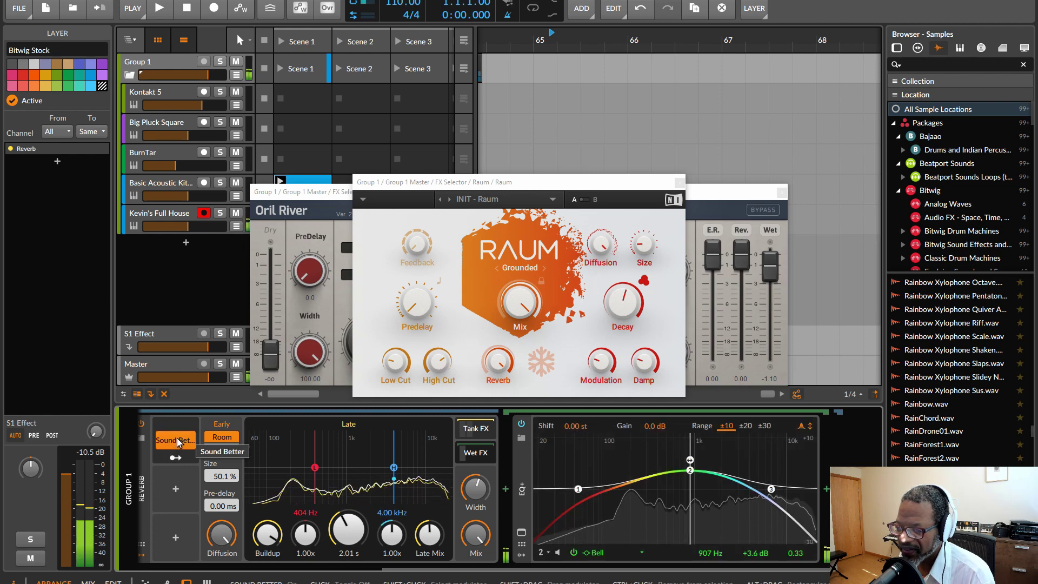
scroll(257, 466, "left", 5)
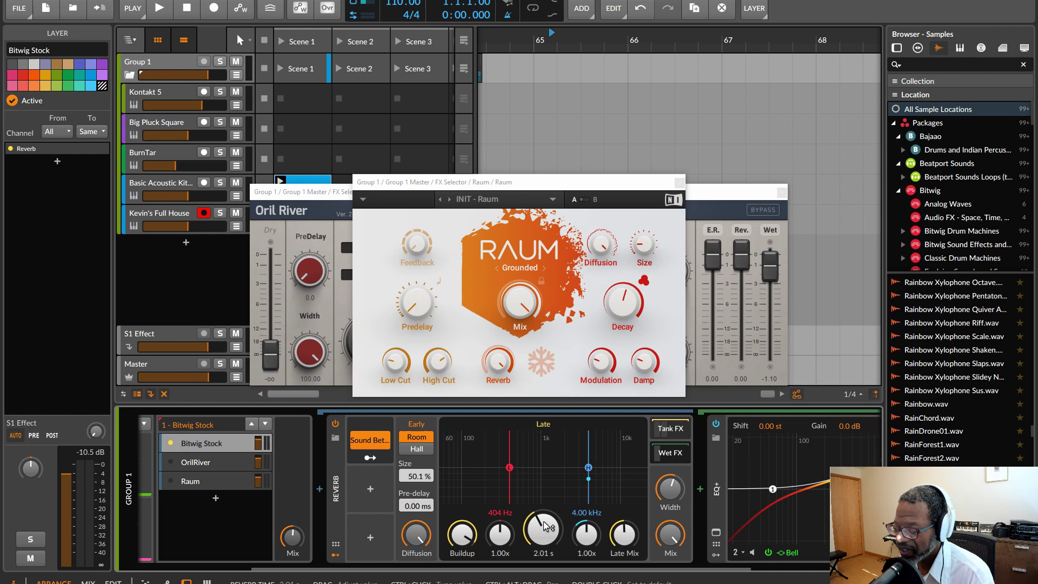
left_click(171, 482)
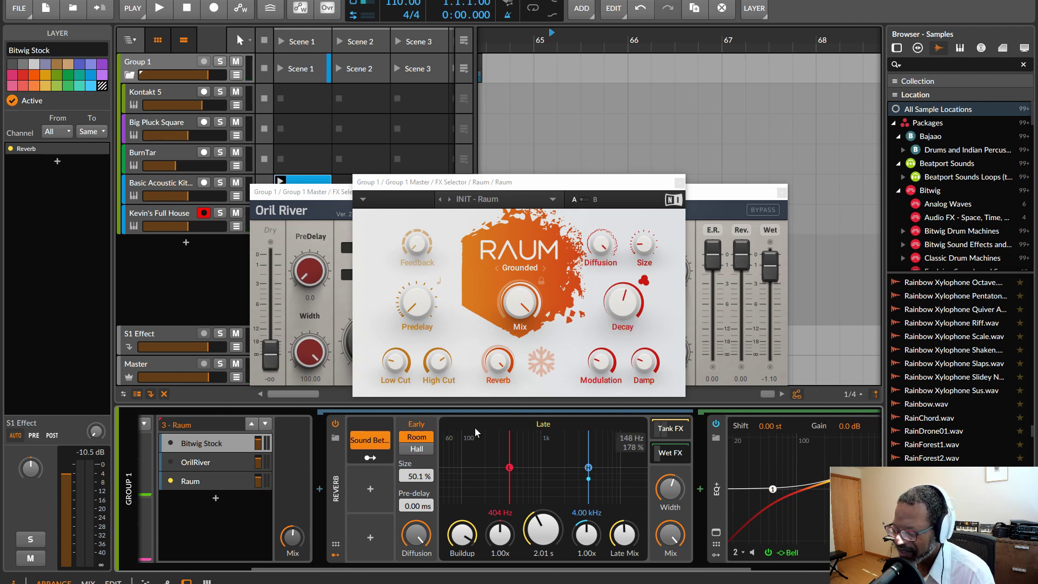
mouse_move(602, 365)
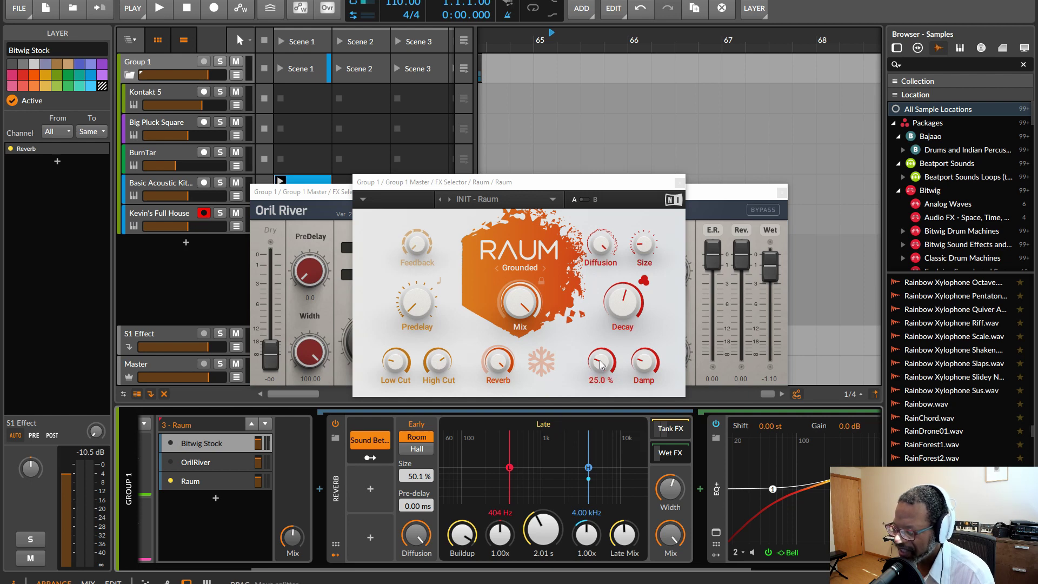
left_click_drag(602, 365, 644, 379)
mouse_move(651, 365)
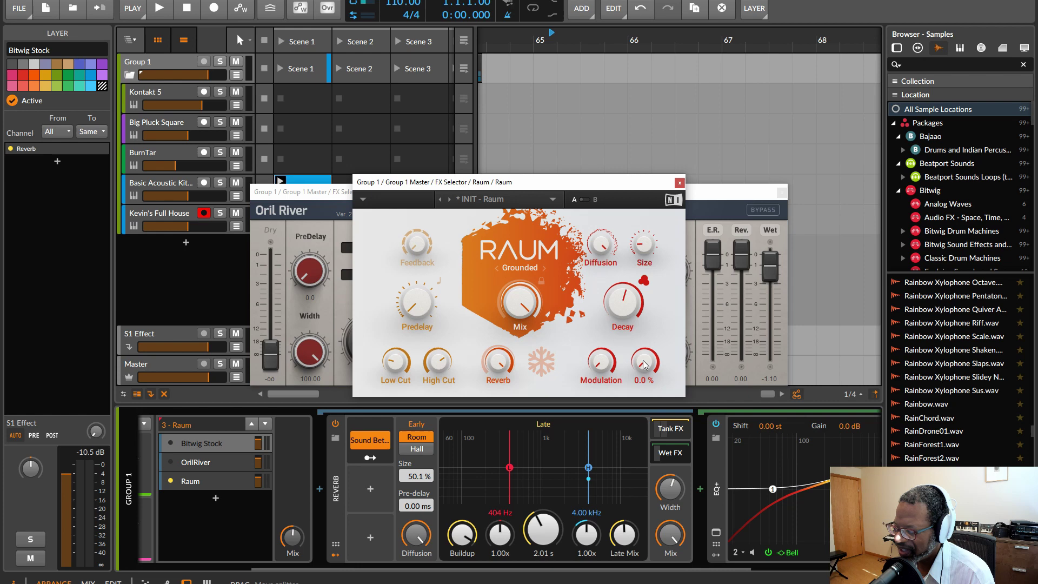
mouse_move(644, 249)
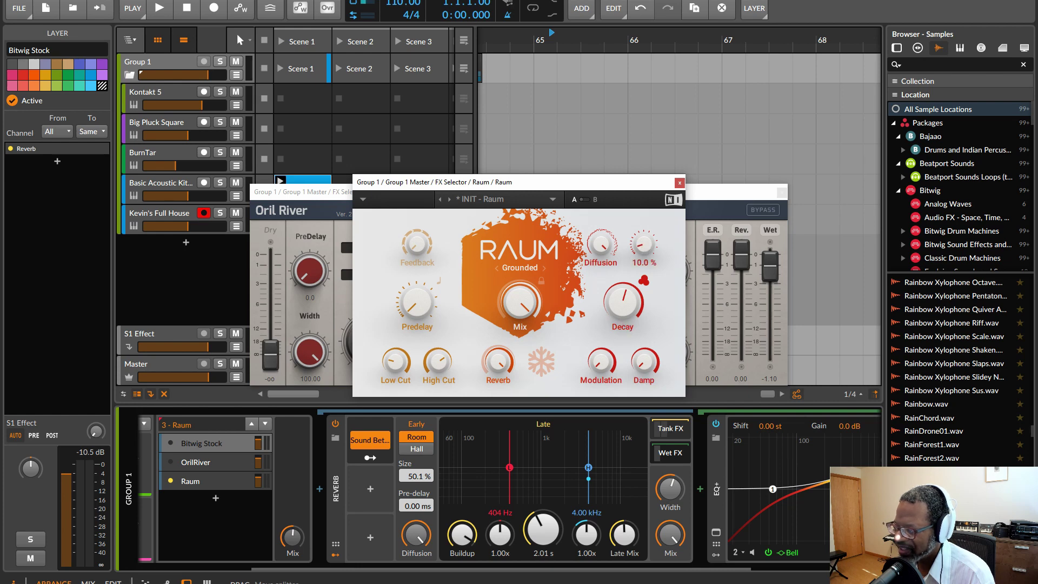
mouse_move(604, 252)
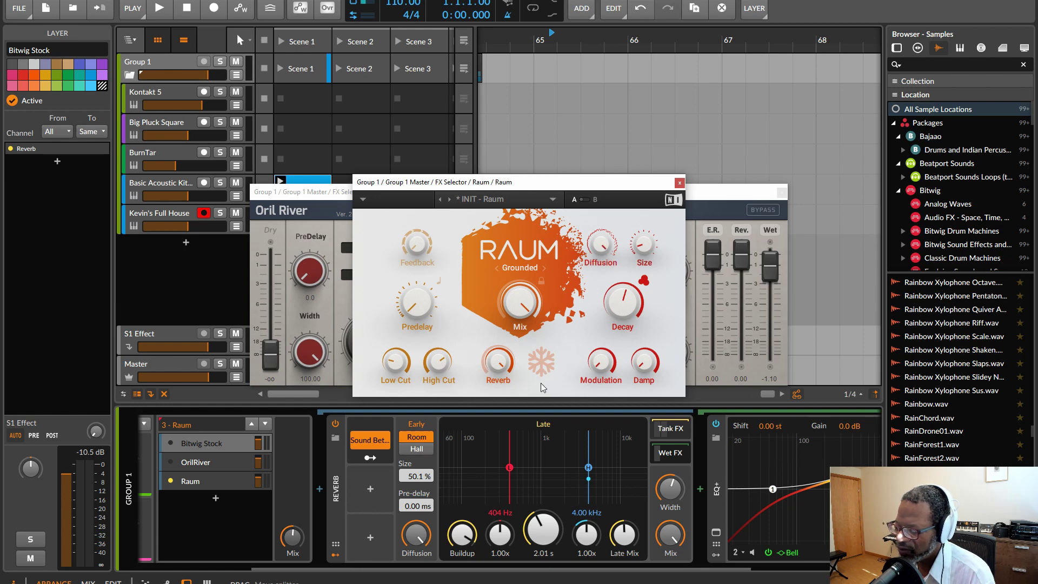
mouse_move(500, 367)
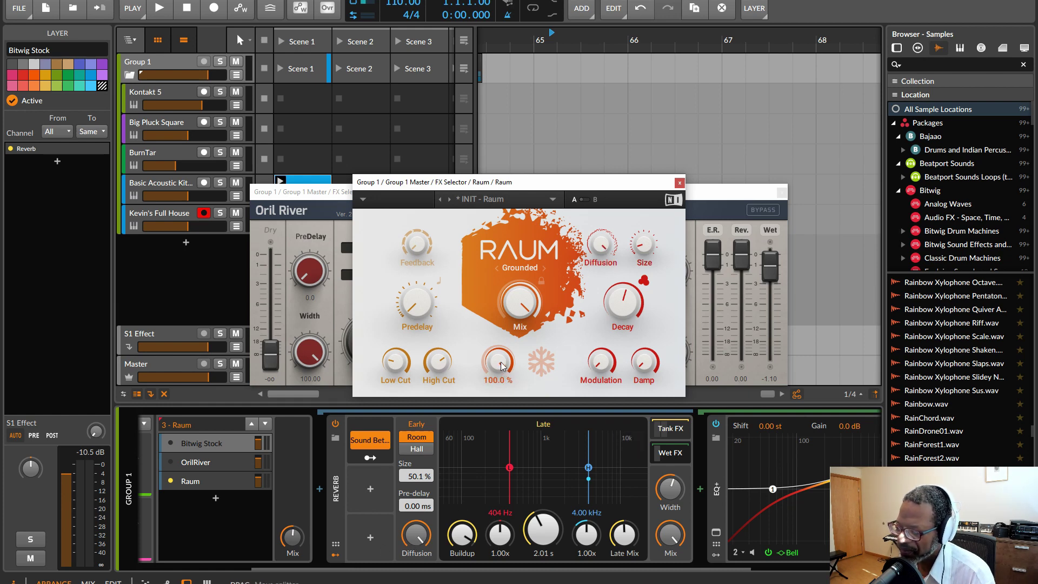
mouse_move(393, 366)
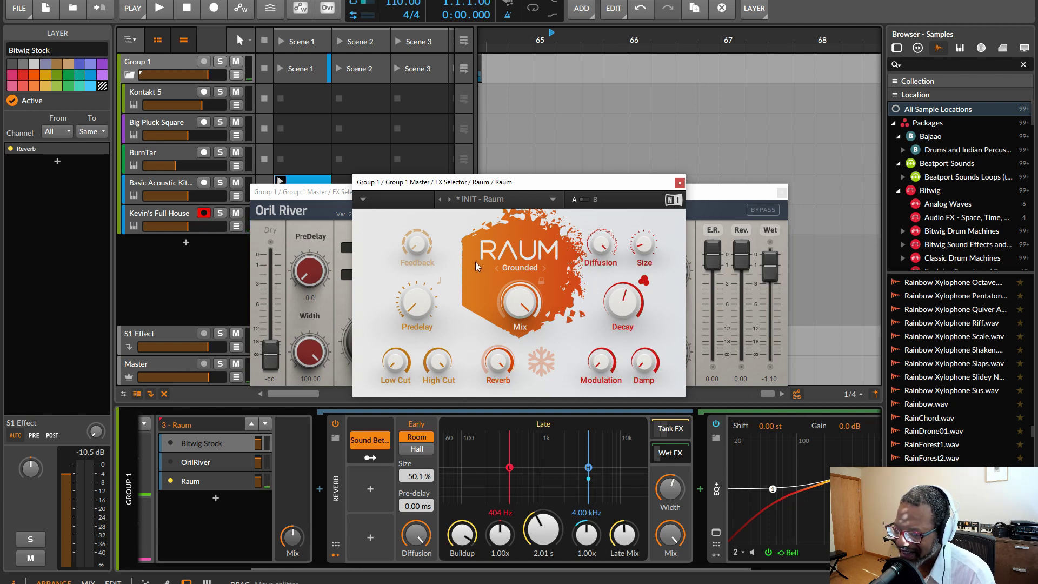
Activate Bitwig Stock with Sound Better off, compare against Raum, then return to Bitwig Stock
left_click(169, 443)
left_click(370, 441)
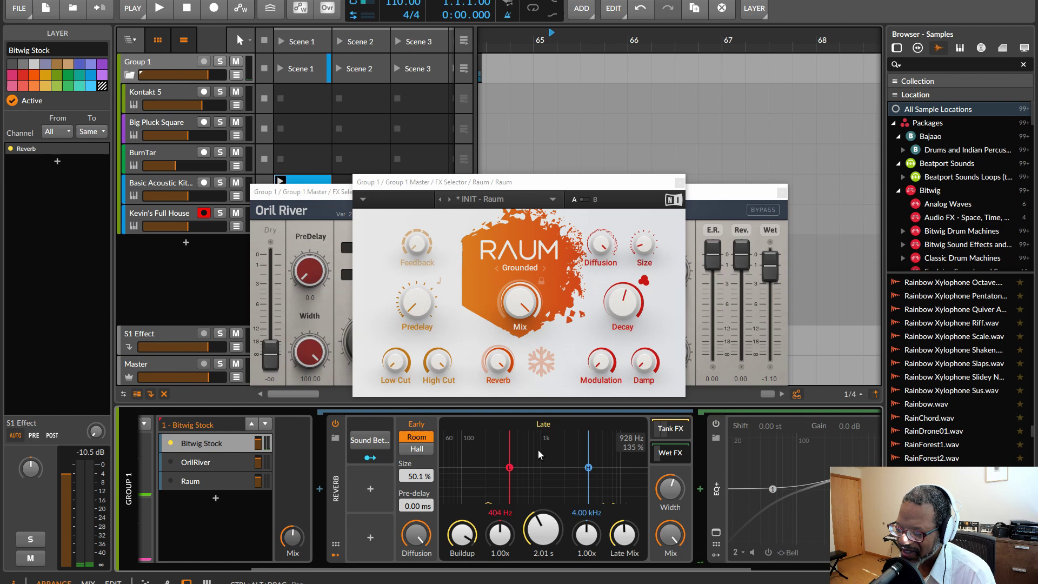
left_click(170, 481)
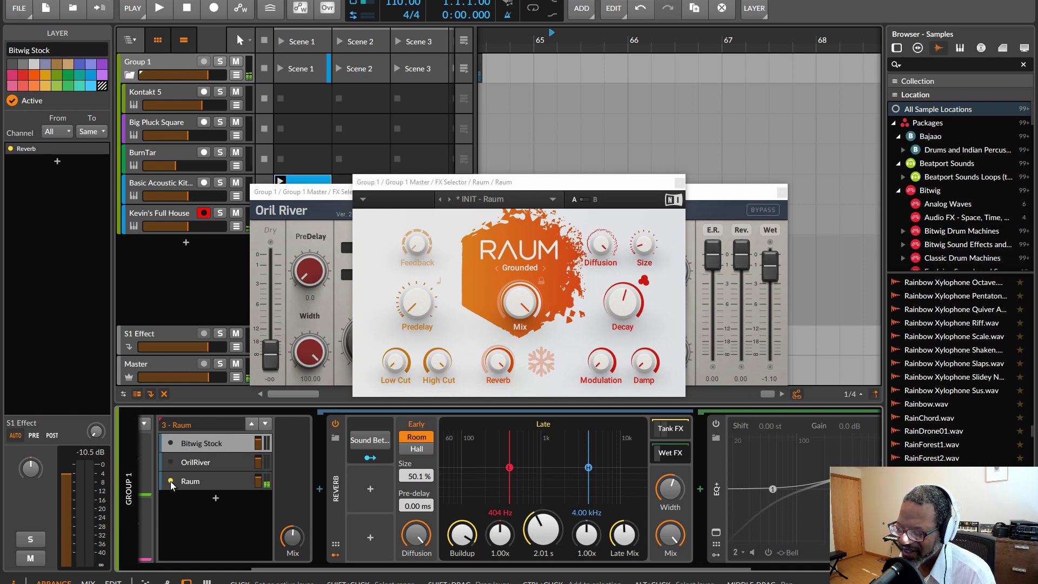
left_click(170, 443)
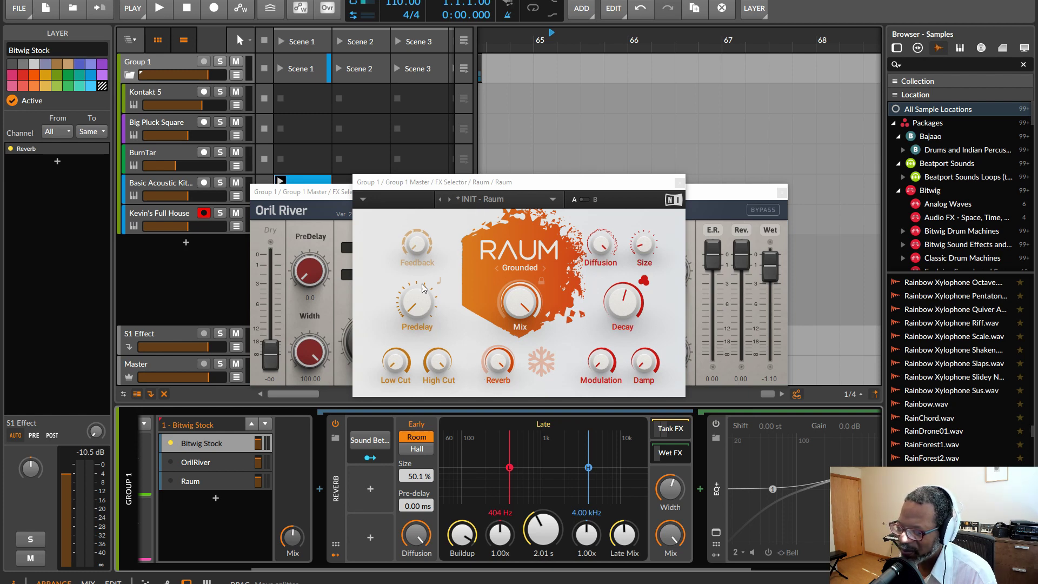
Bring the Oril River window forward and make OrilRiver the active reverb layer
left_click(325, 196)
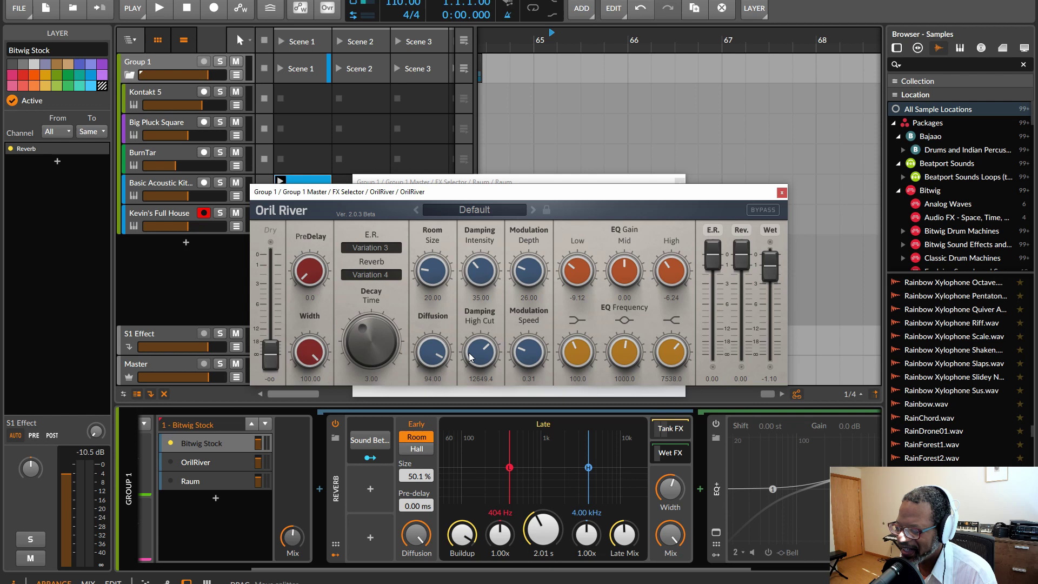
left_click(204, 462)
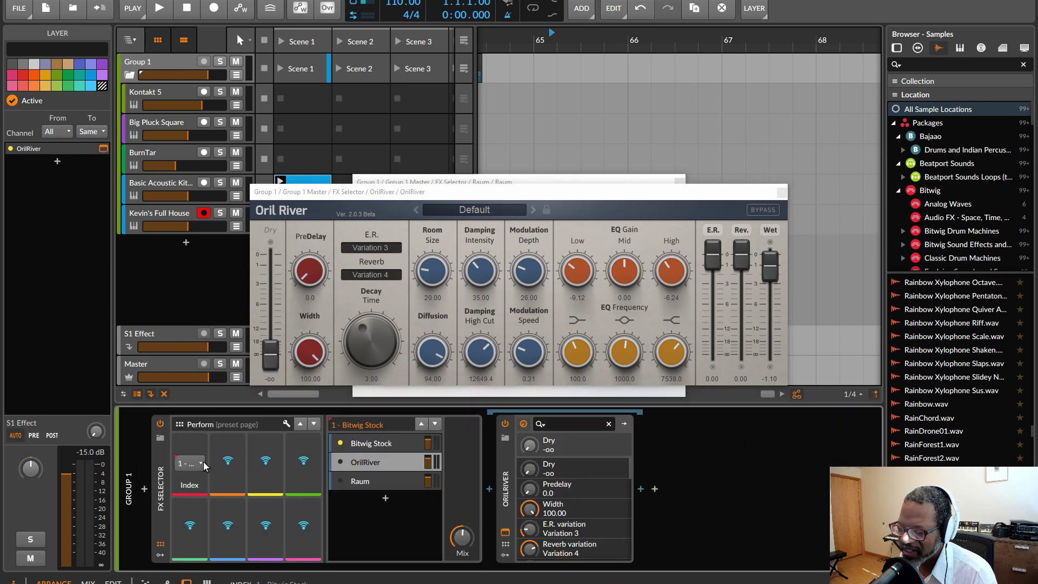
left_click(389, 461)
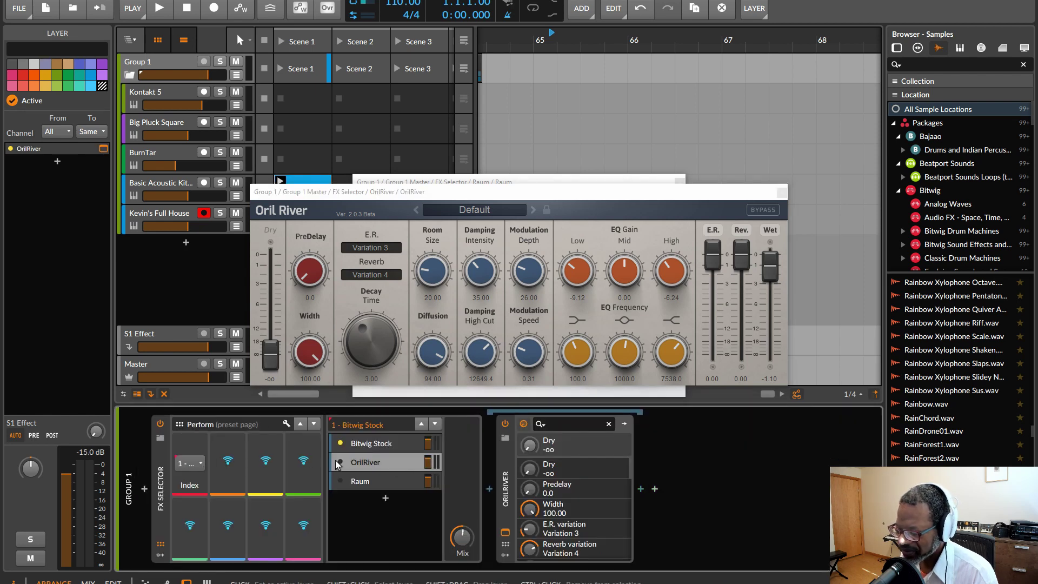
Set OrilRiver's modulation depth, damping intensity, and EQ high and low gains to 0
double_click(526, 279)
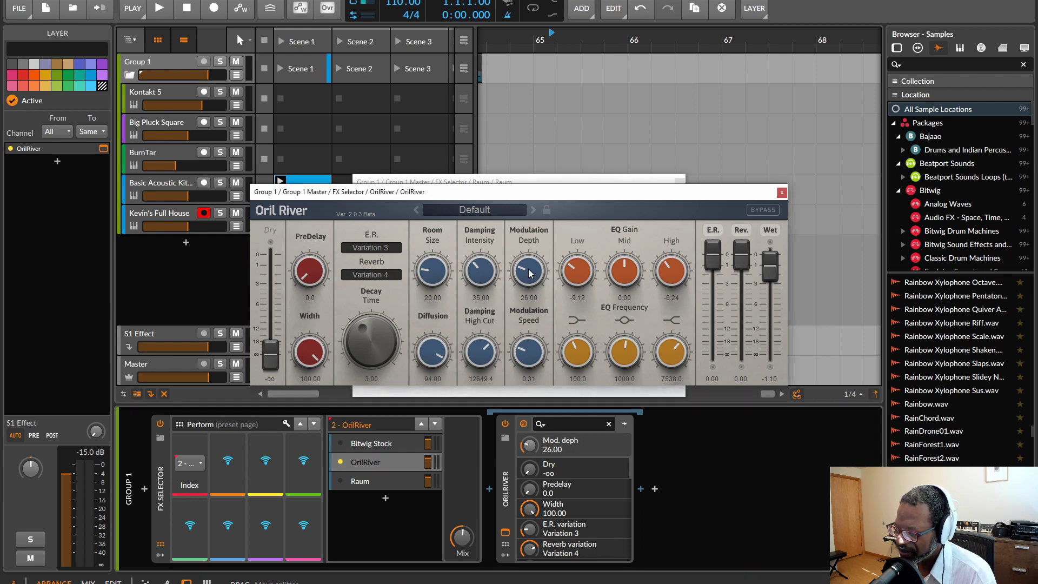
double_click(476, 272)
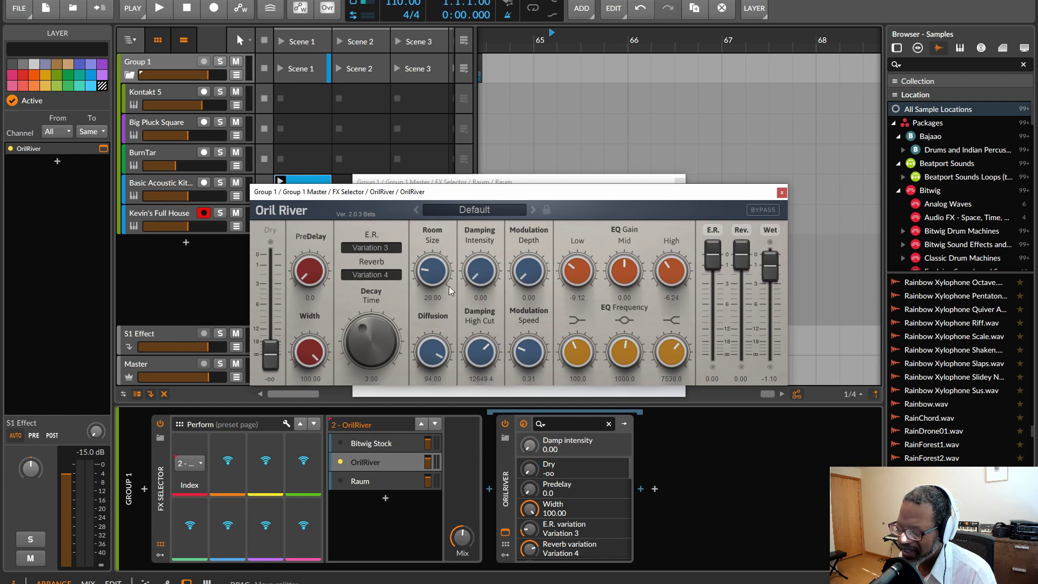
left_click_drag(673, 268, 670, 244)
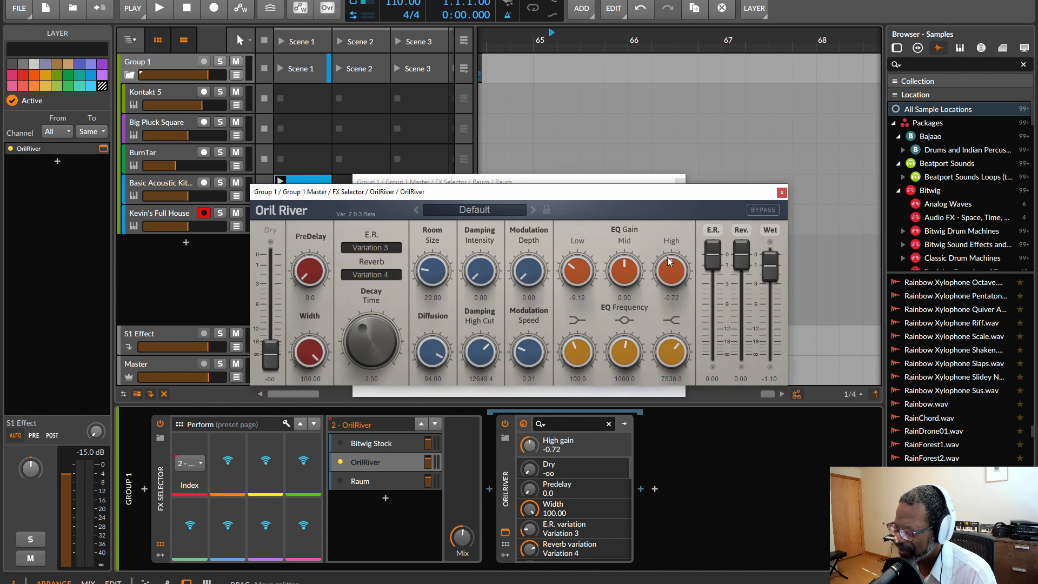
double_click(669, 261)
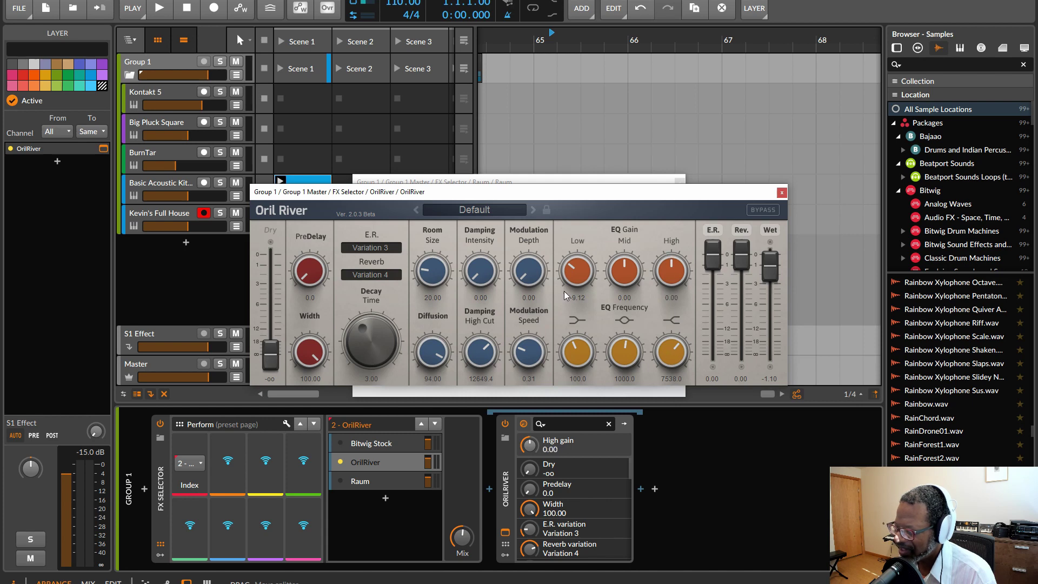
left_click_drag(575, 270, 574, 252)
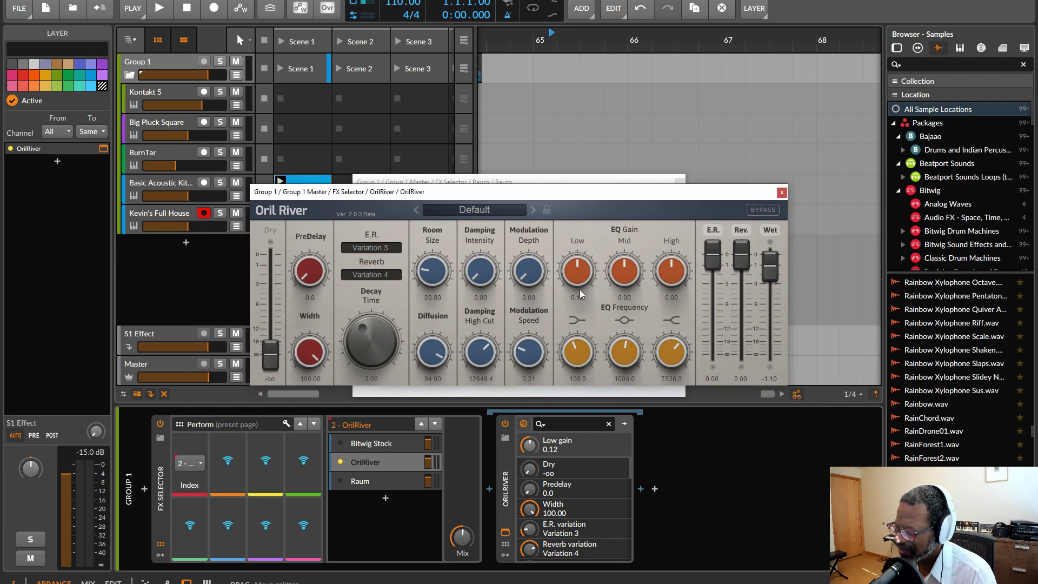
type("0")
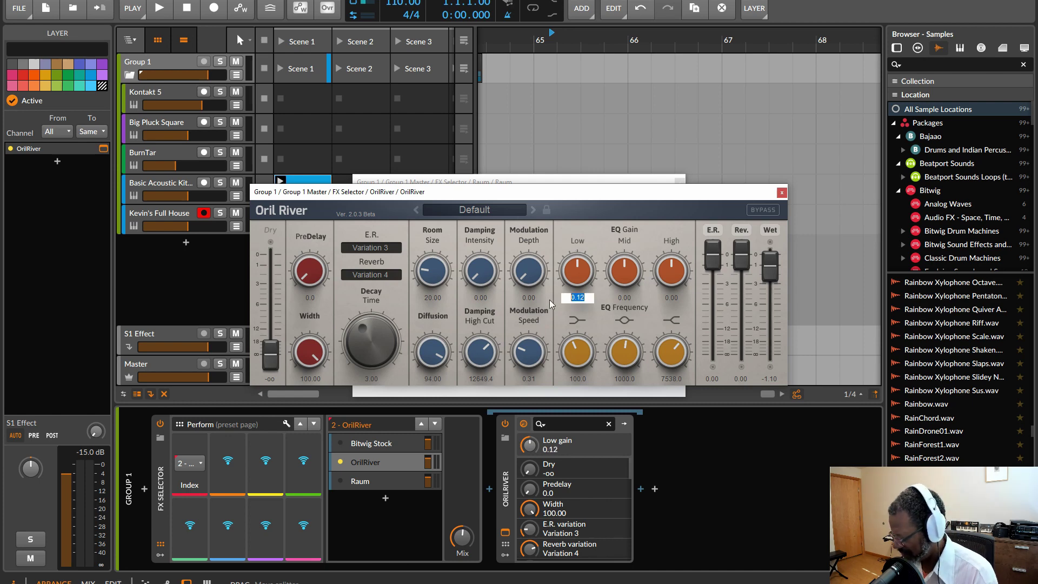
key("Return")
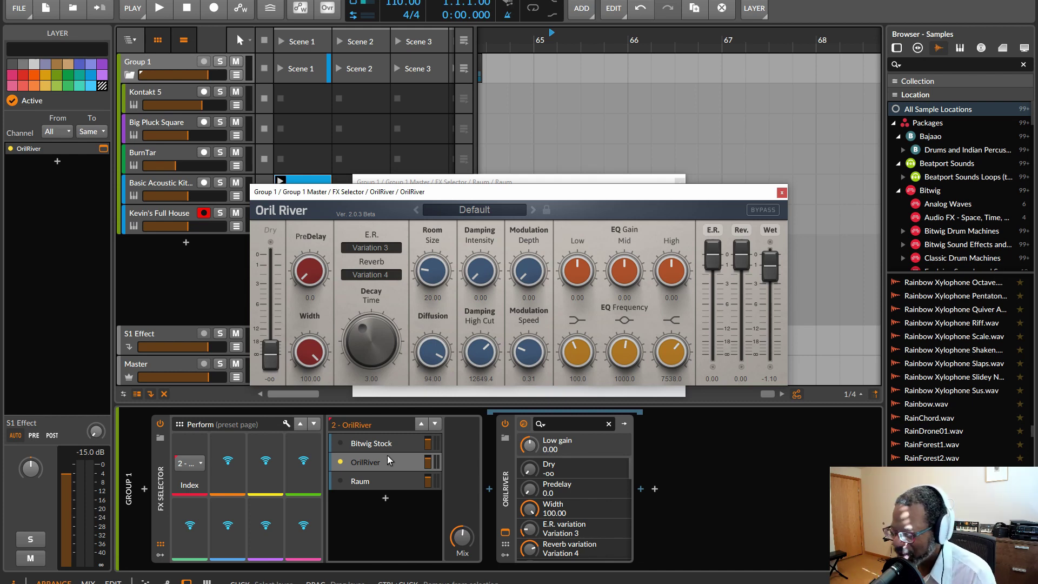
Reopen Raum's plugin window in front, then show the Bitwig Stock Reverb device
left_click(375, 444)
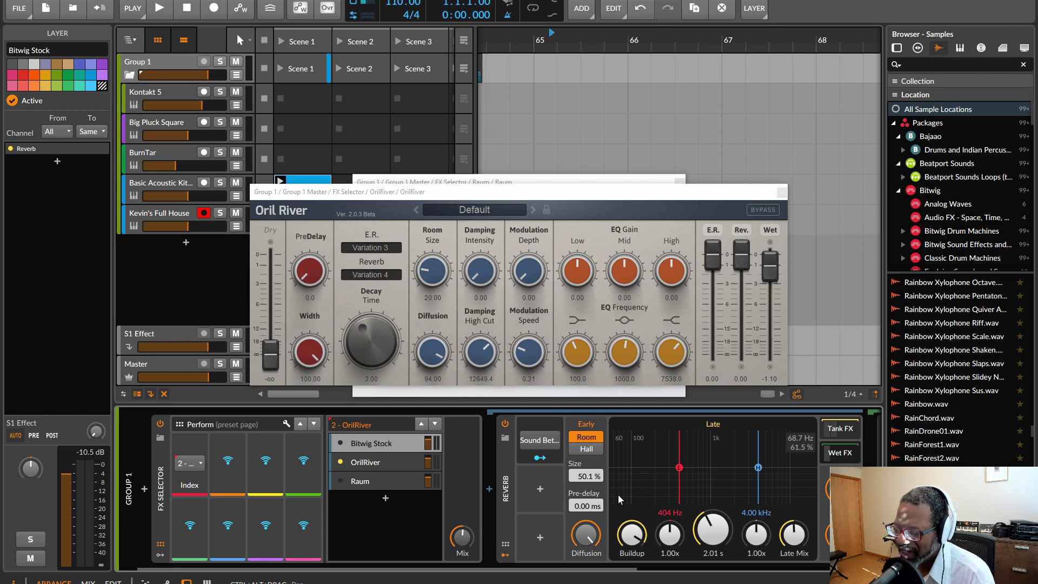
left_click(357, 481)
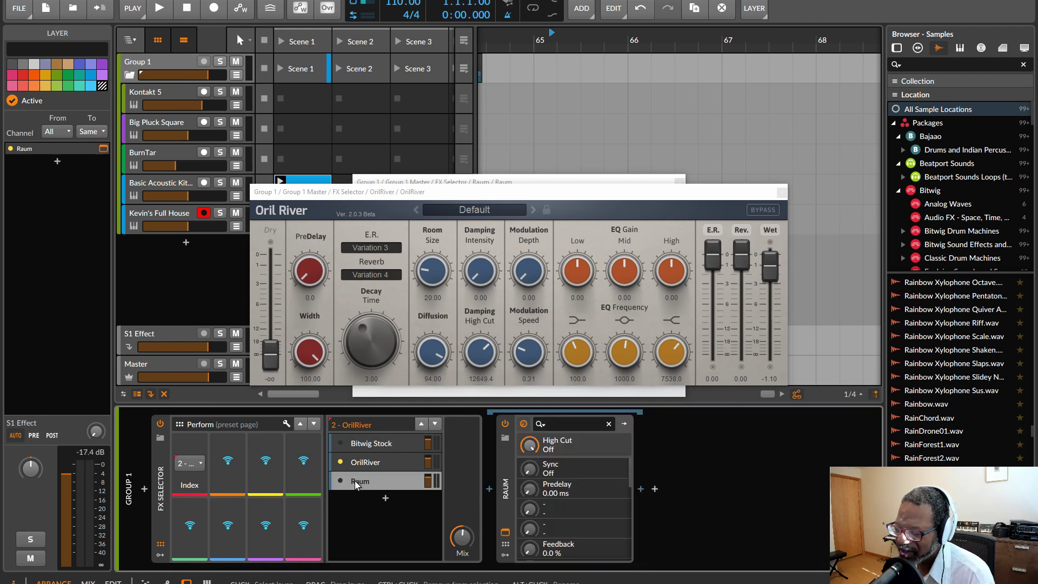
left_click(506, 532)
left_click(506, 532)
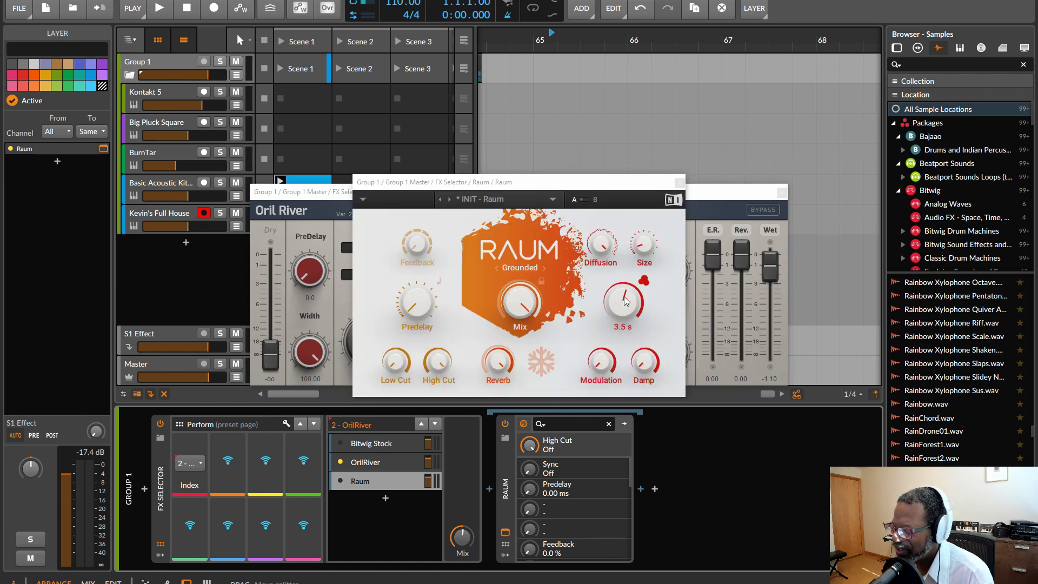
mouse_move(638, 304)
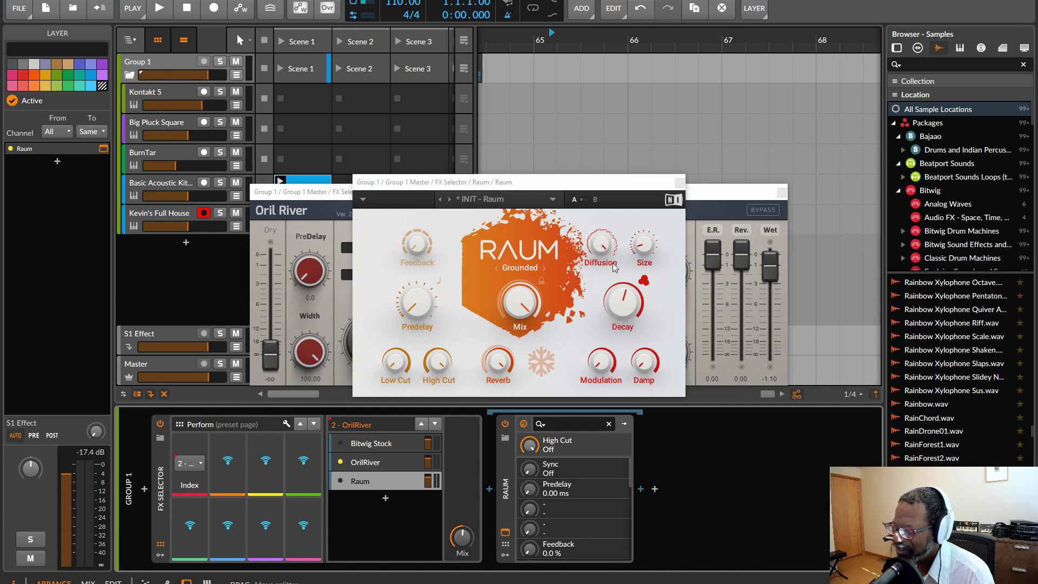
mouse_move(642, 250)
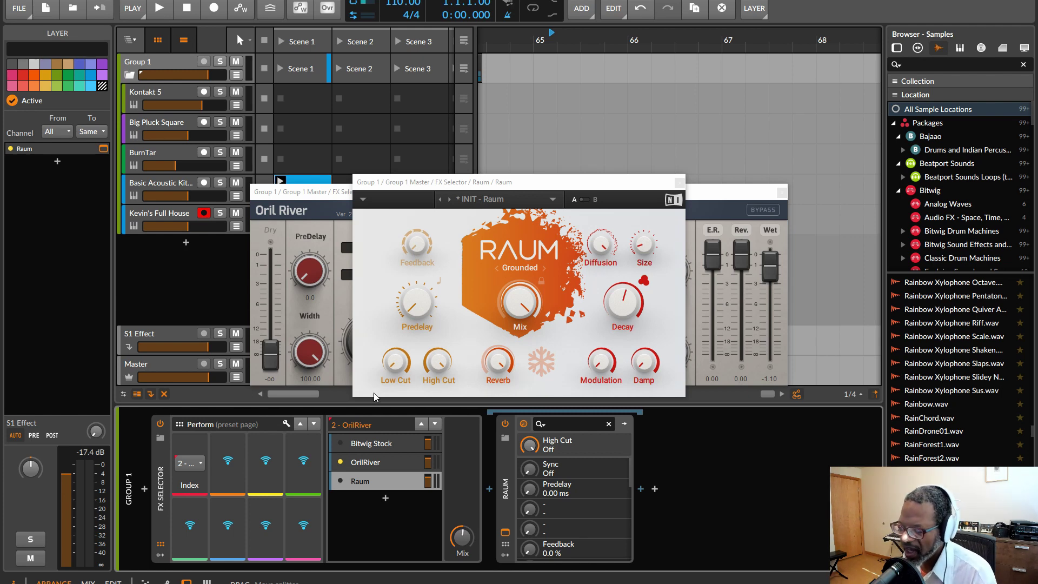
left_click(362, 442)
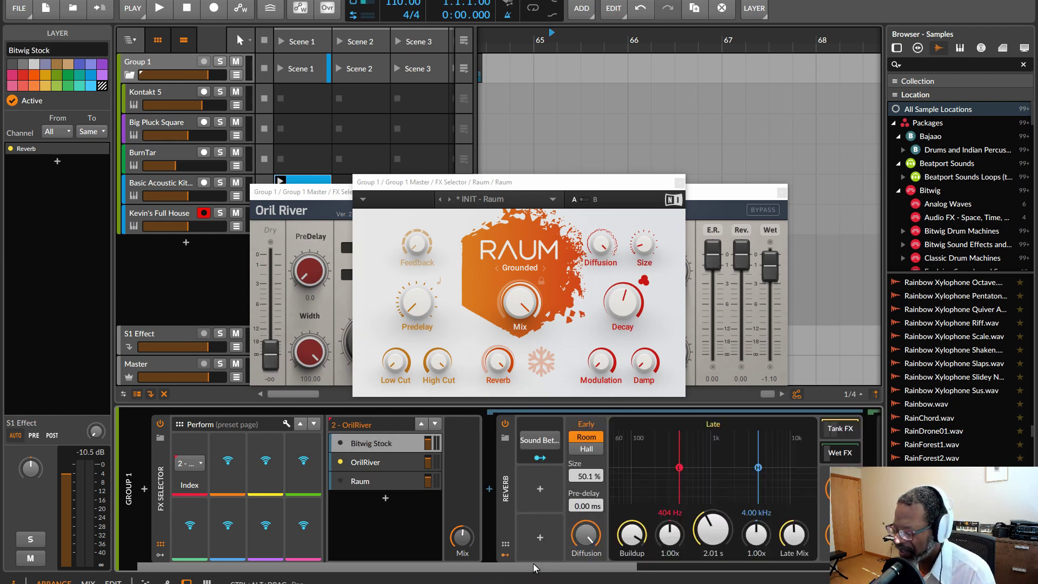
Switch the stock Reverb between Tank FX and Wet FX, ending on Tank FX's Chorus and EQ-5
scroll(537, 567, "right", 5)
left_click(559, 431)
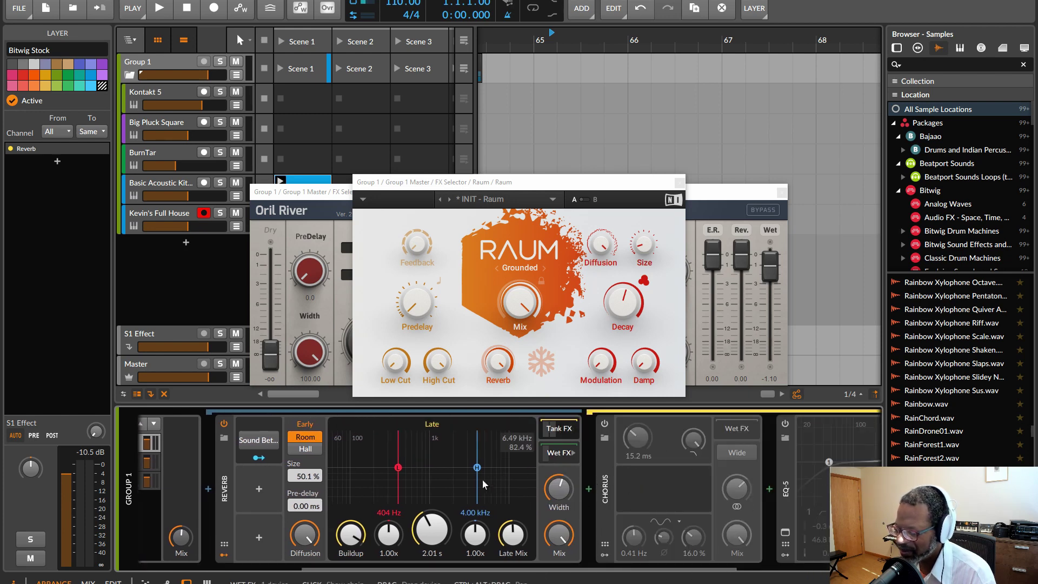
left_click(558, 457)
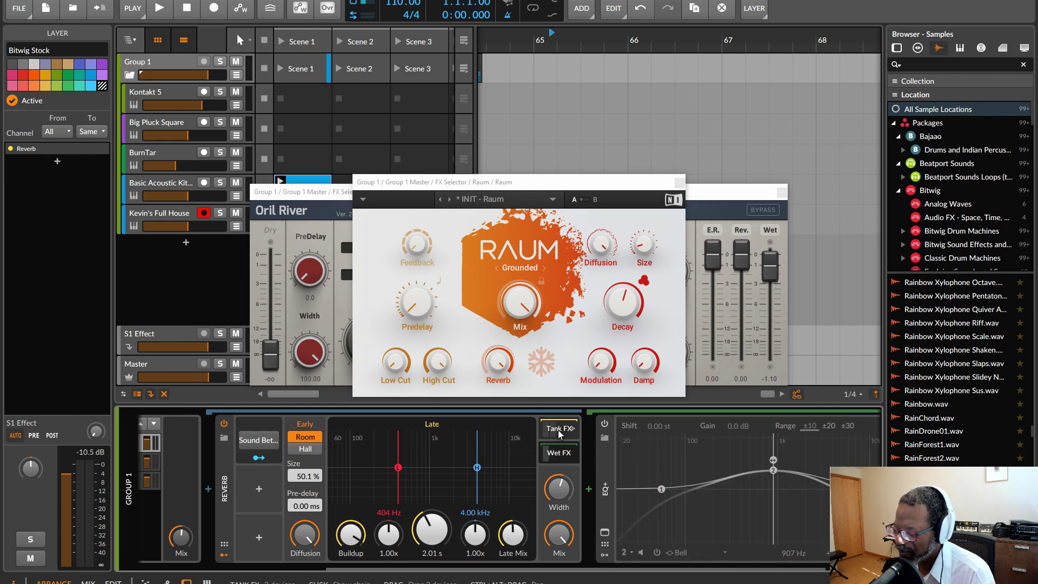
left_click(559, 430)
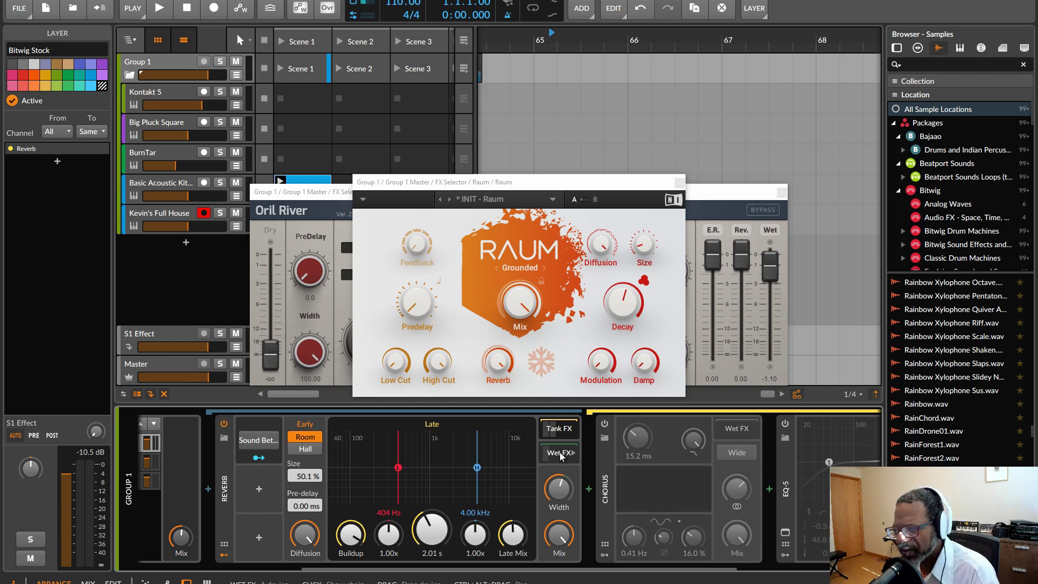
Move Raum's window aside, bring Oril River forward, and show the Reverb in the Inspector
left_click_drag(536, 184, 636, 145)
left_click(420, 191)
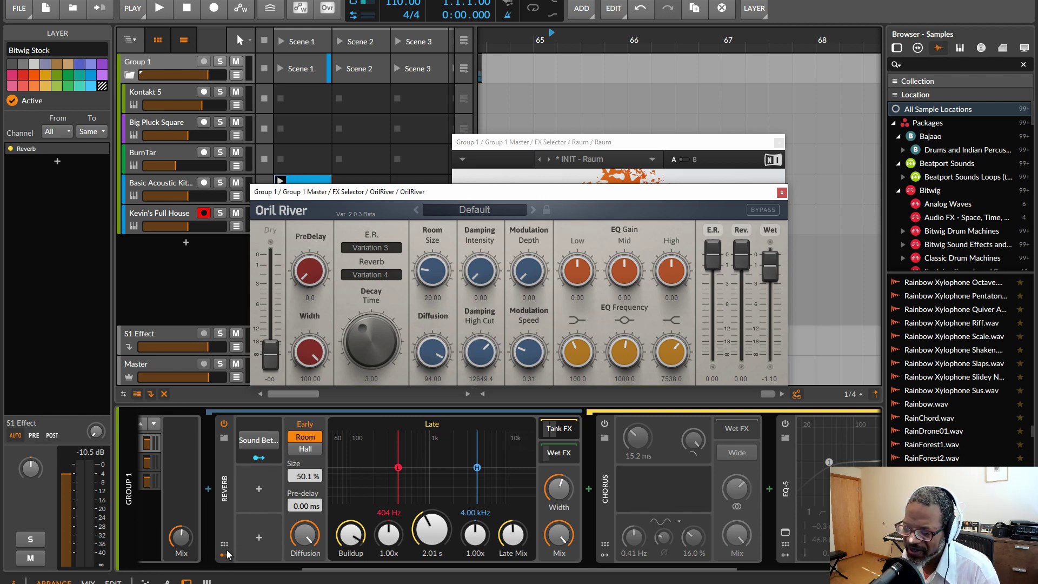
left_click(222, 498)
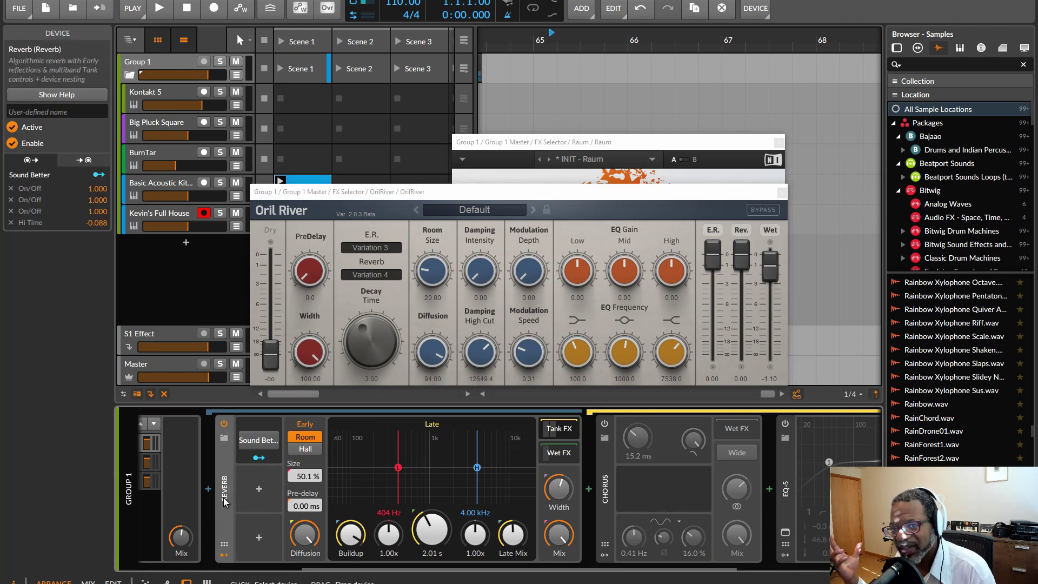